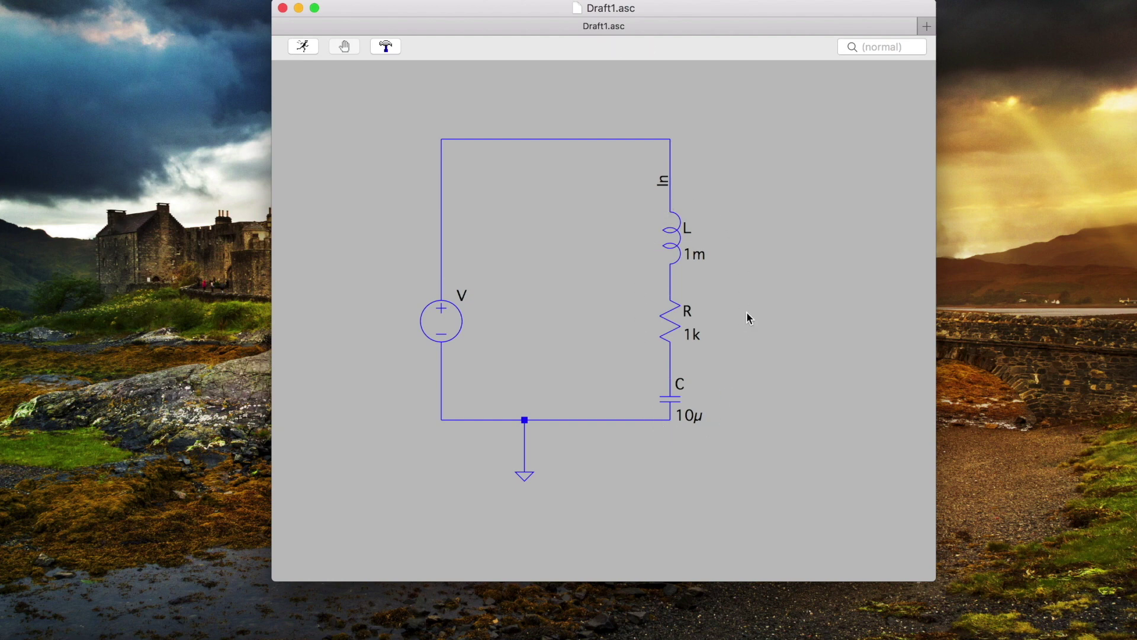
- Set the voltage source to the DC Value style and give it a small-signal AC amplitude of 1
mouse_move(669, 218)
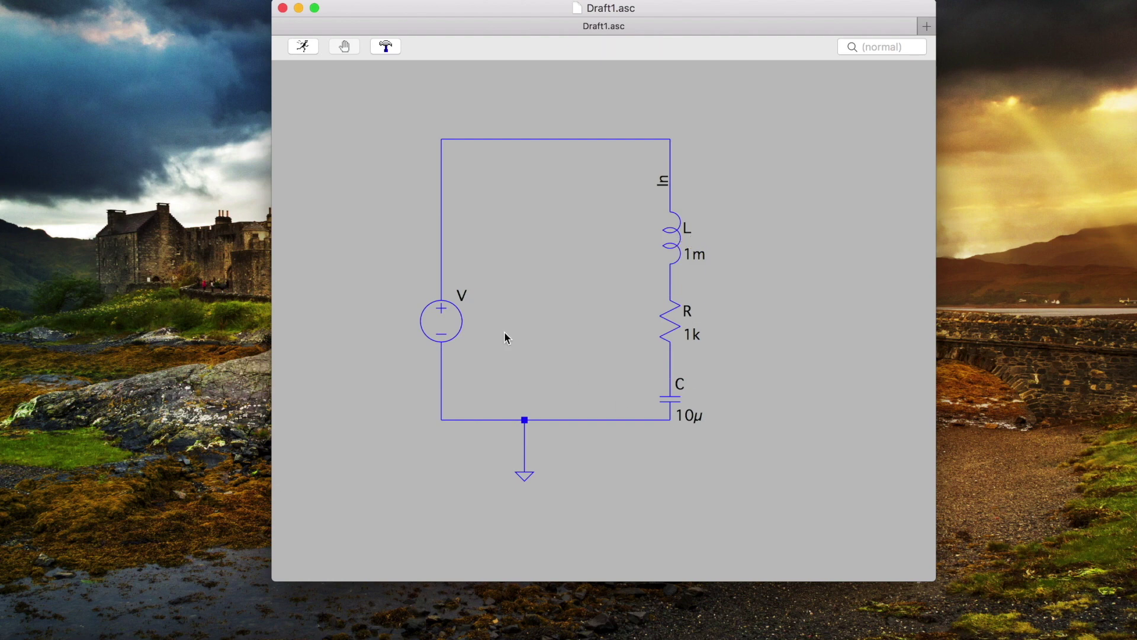
right_click(447, 324)
left_click(602, 66)
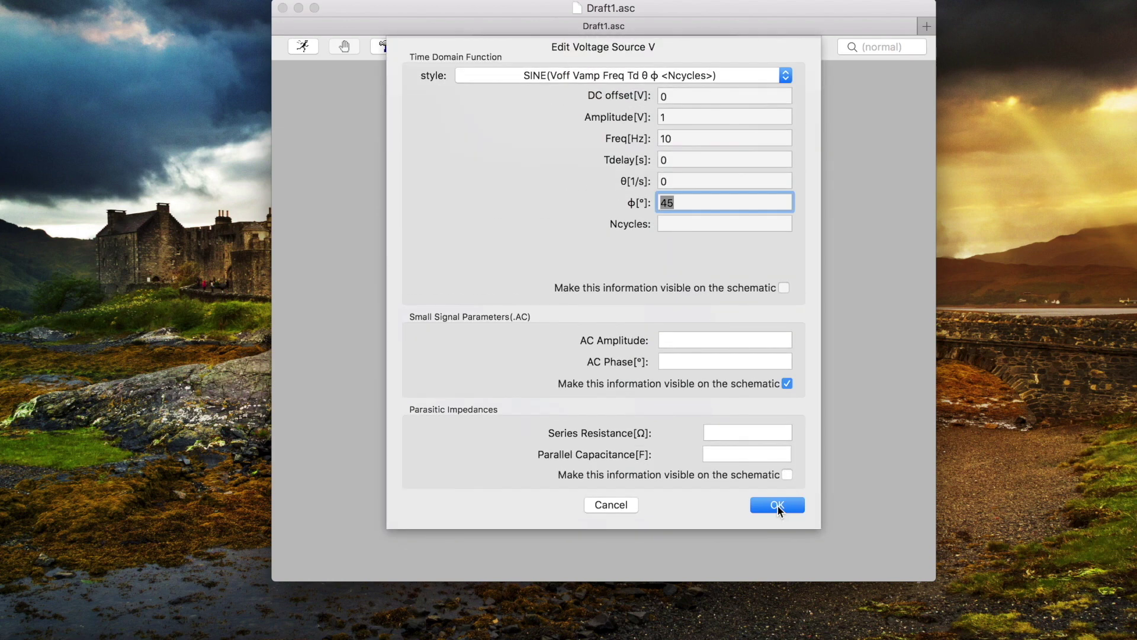
left_click(667, 75)
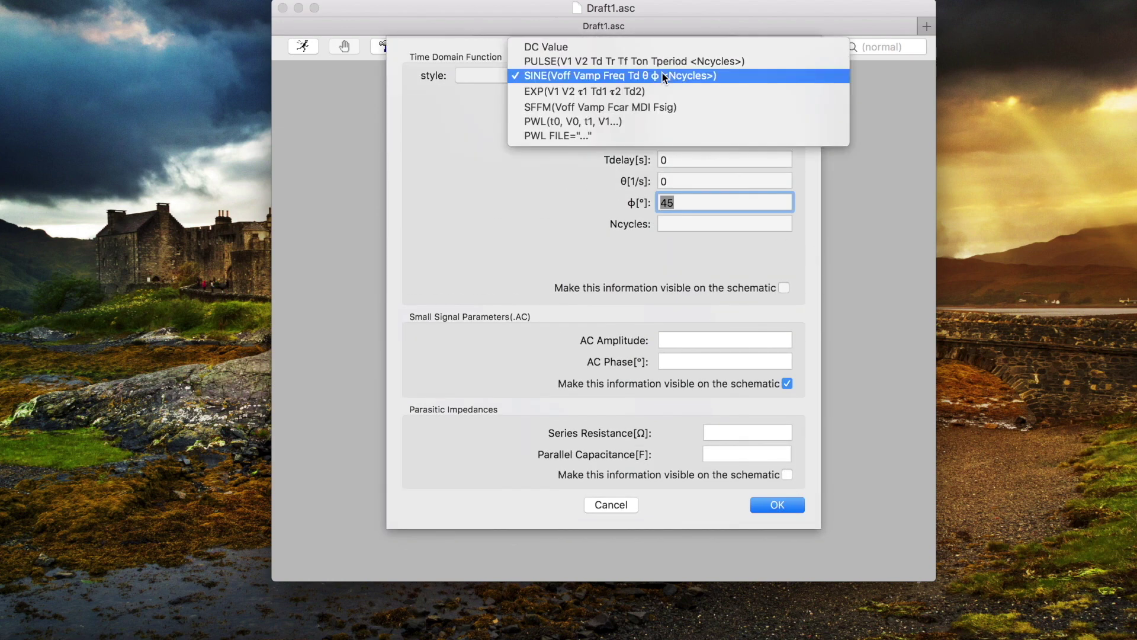
left_click(626, 47)
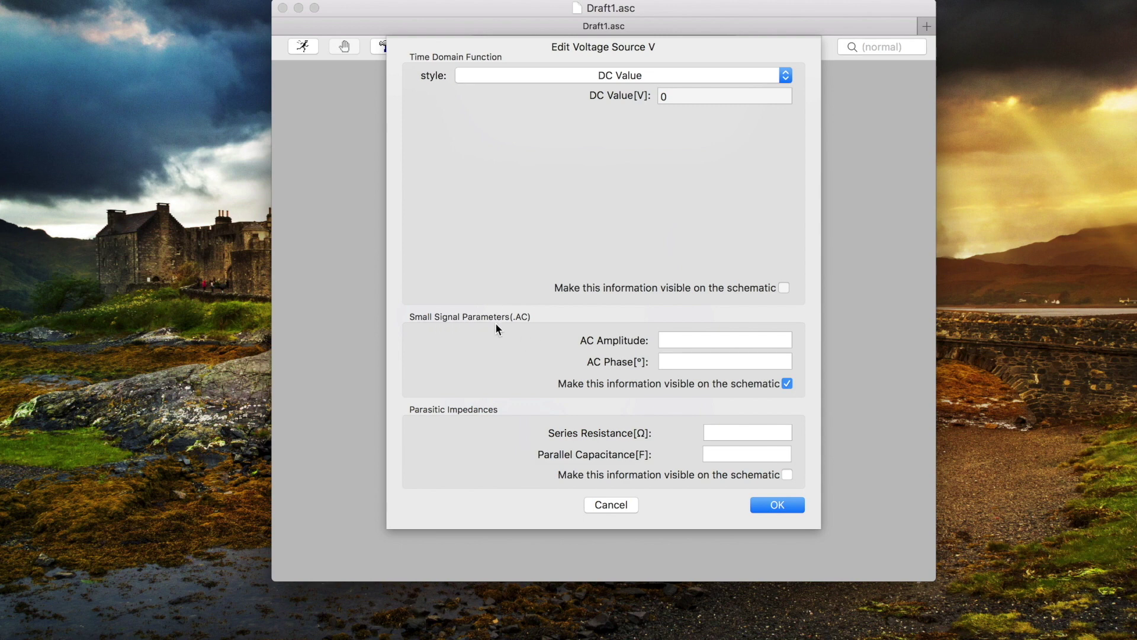
left_click(679, 339)
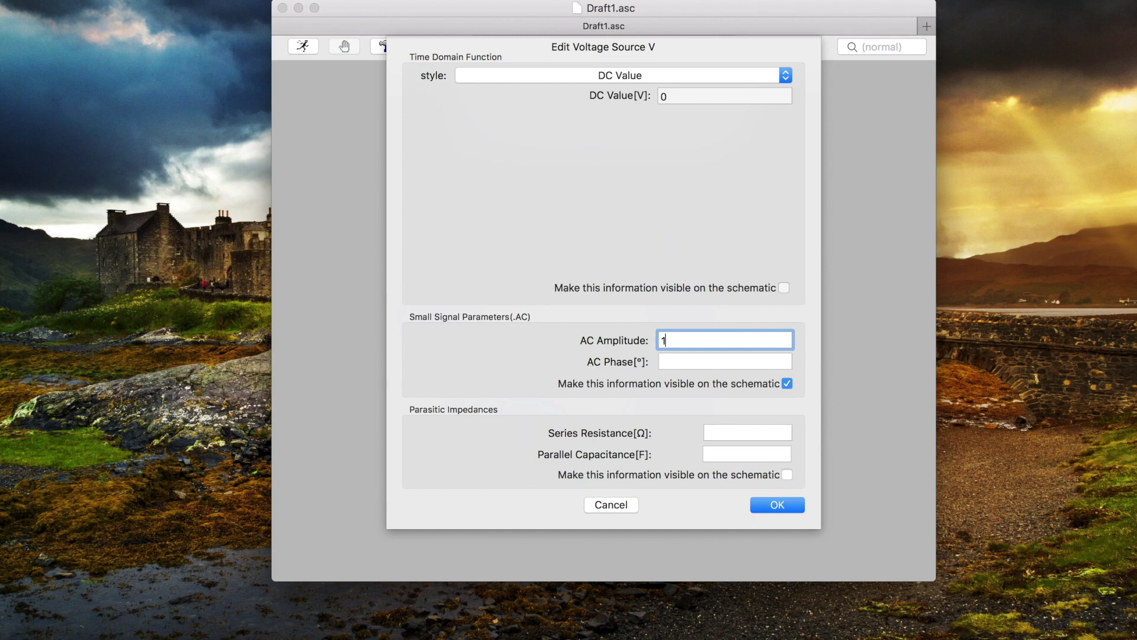
key("Return")
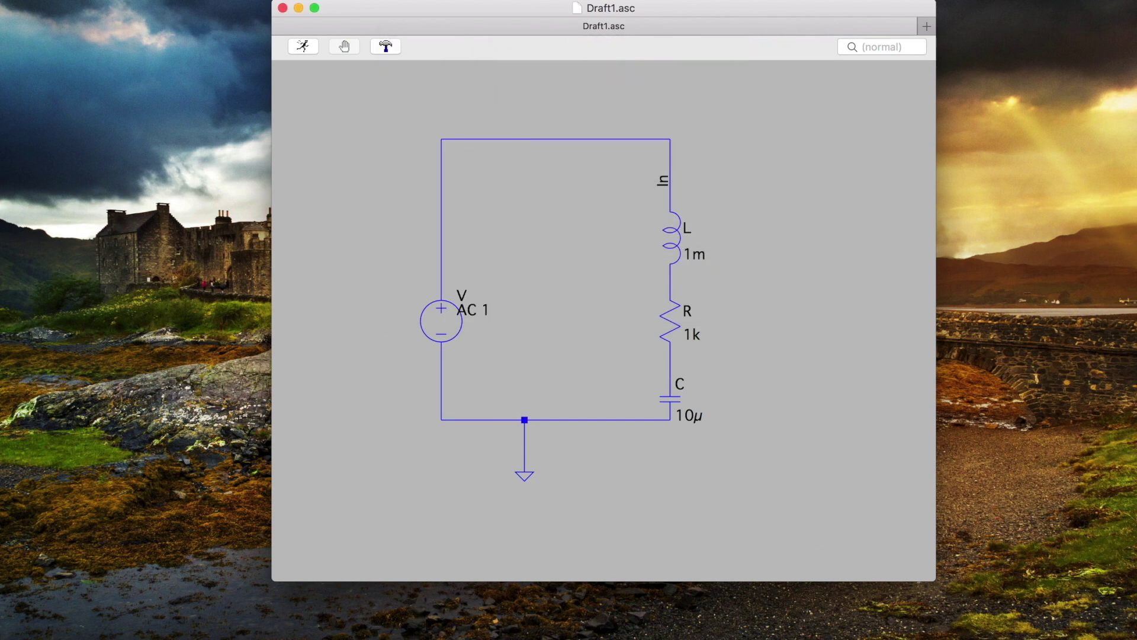
- Start a new SPICE directive on the schematic and choose AC Analysis in the analysis command editor
right_click(631, 450)
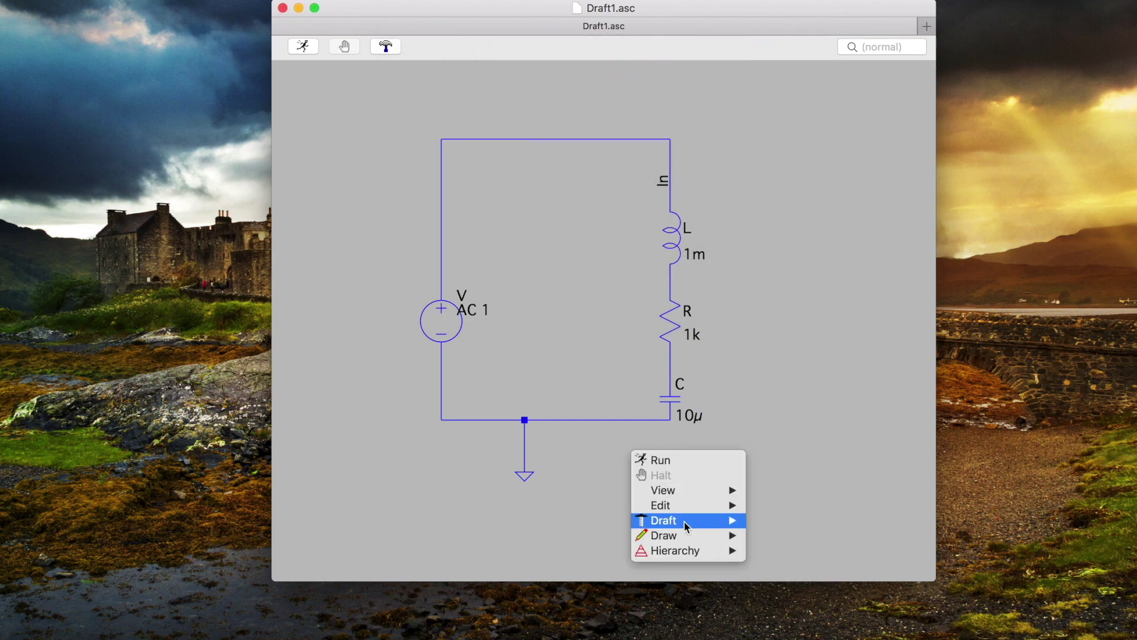
mouse_move(685, 526)
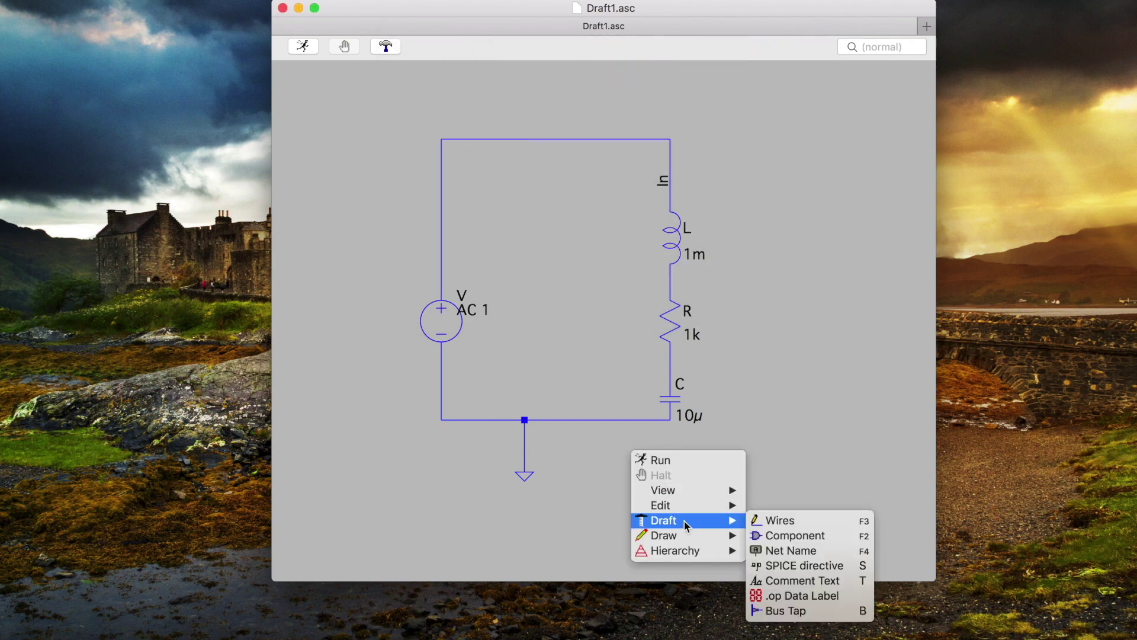
left_click(787, 566)
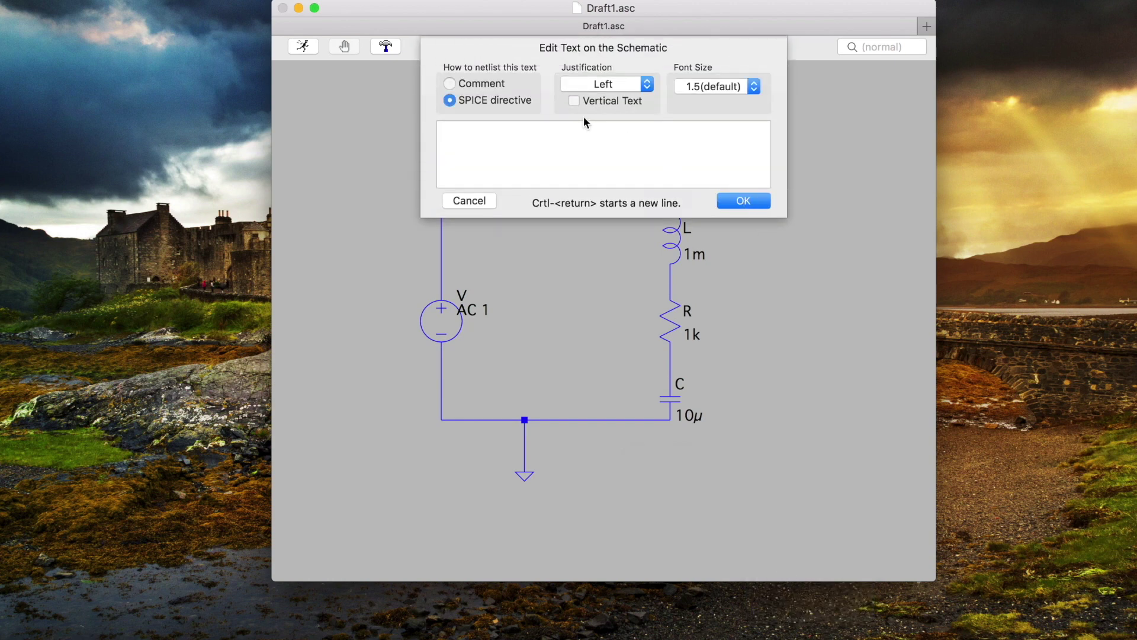
right_click(488, 134)
mouse_move(548, 187)
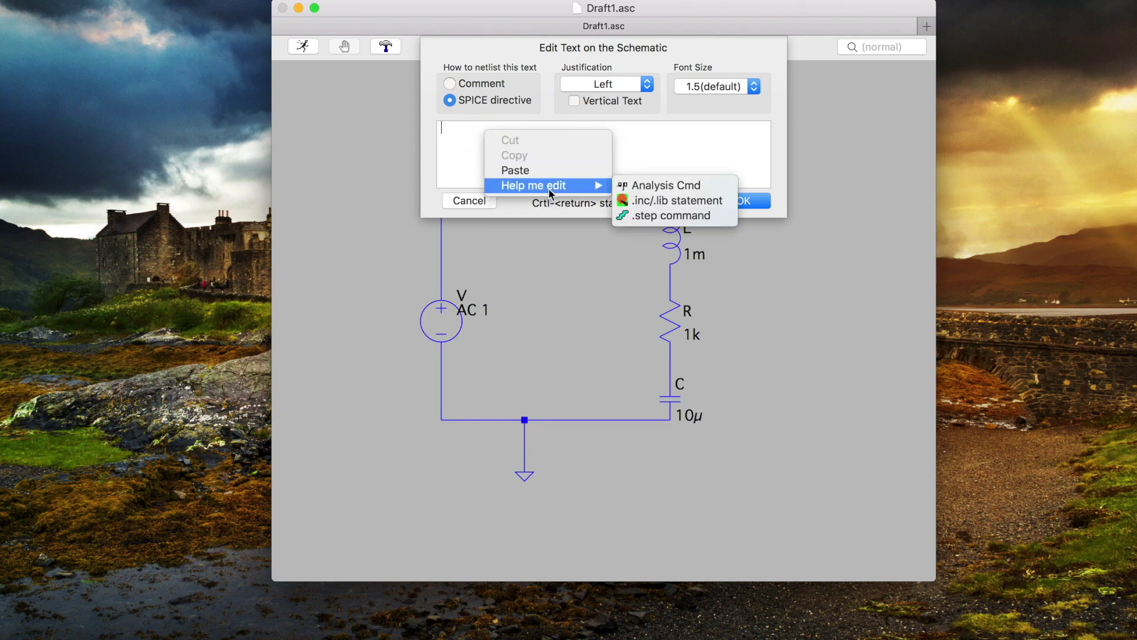
left_click(651, 186)
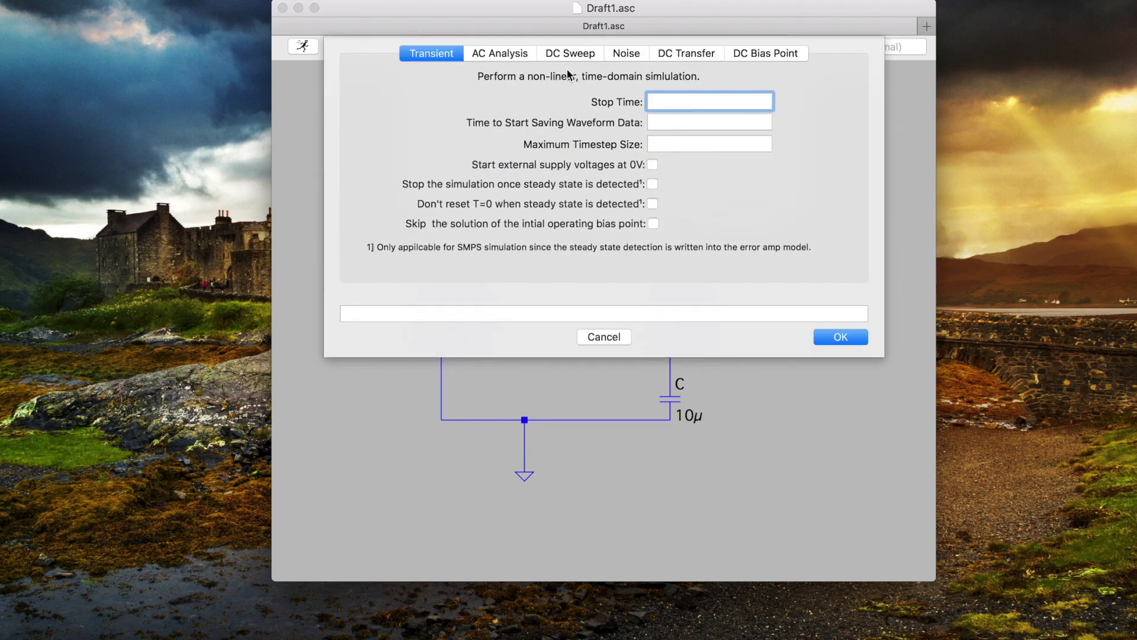
left_click(518, 56)
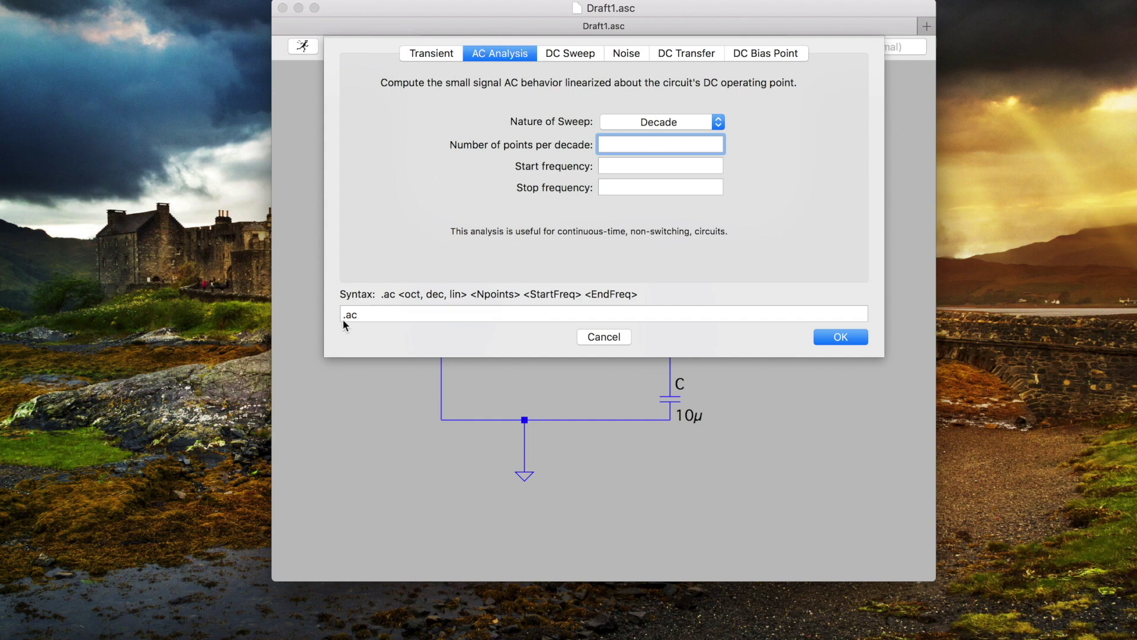
- Define a decade sweep from 1 to 100k with 100 points per decade and place the directive below the circuit
left_click(653, 123)
left_click(653, 120)
left_click(649, 166)
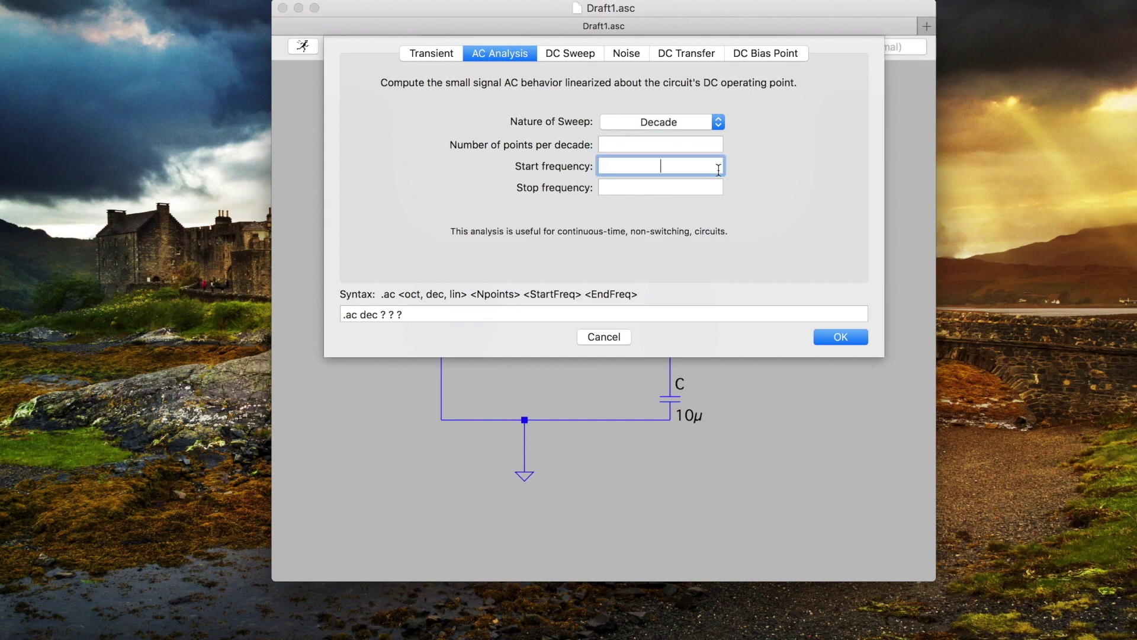
type("1")
left_click(674, 187)
type("100")
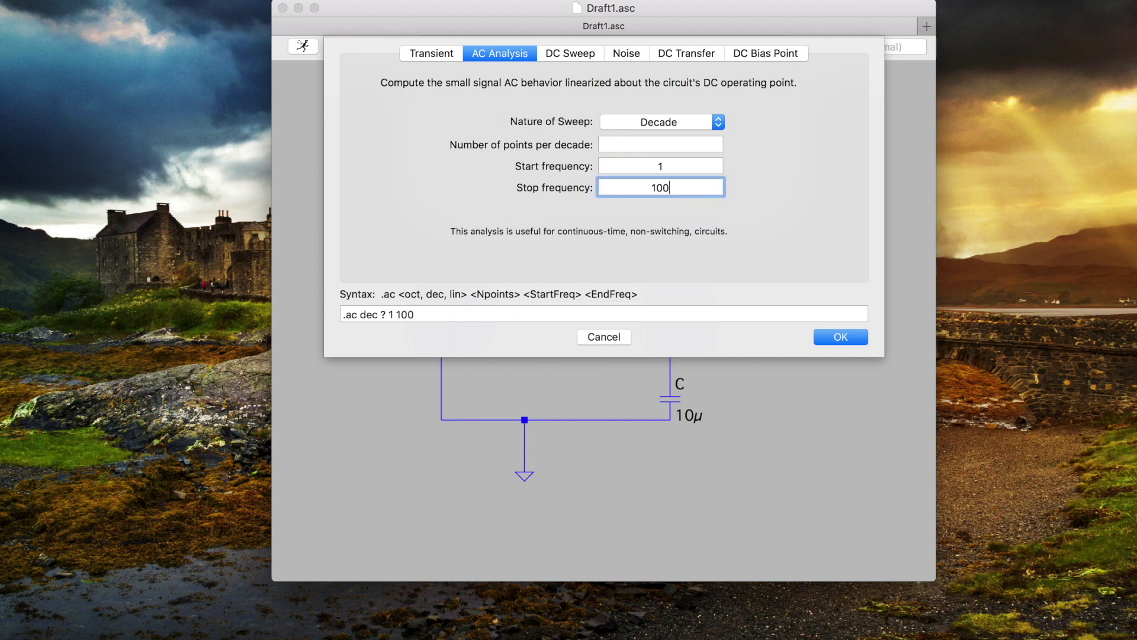
type("k")
left_click(651, 146)
type("100")
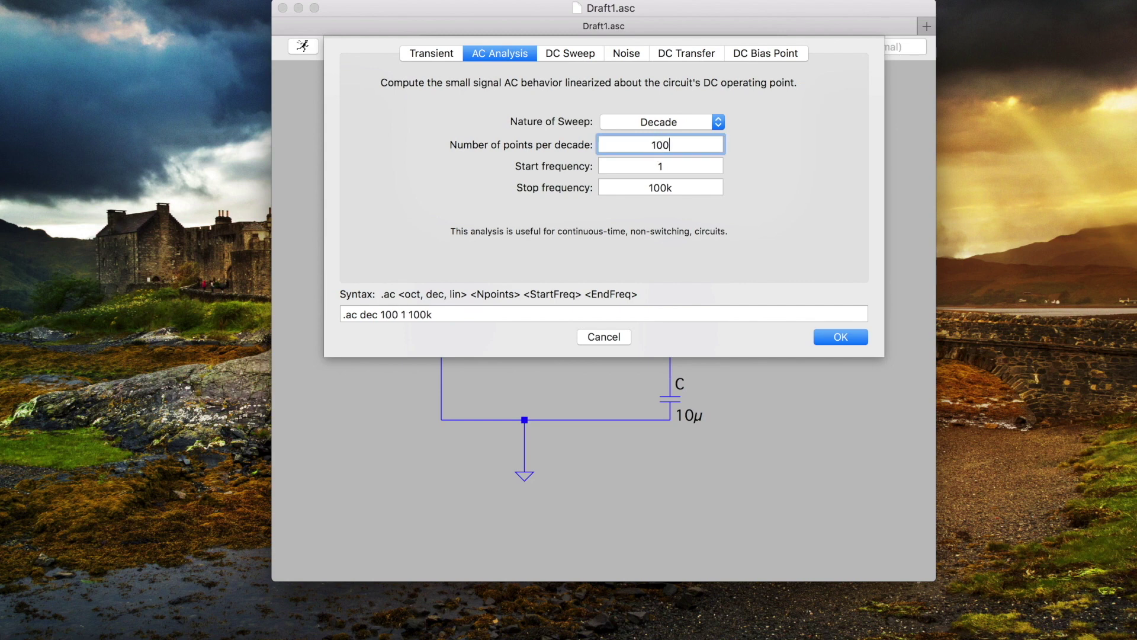
key("Return")
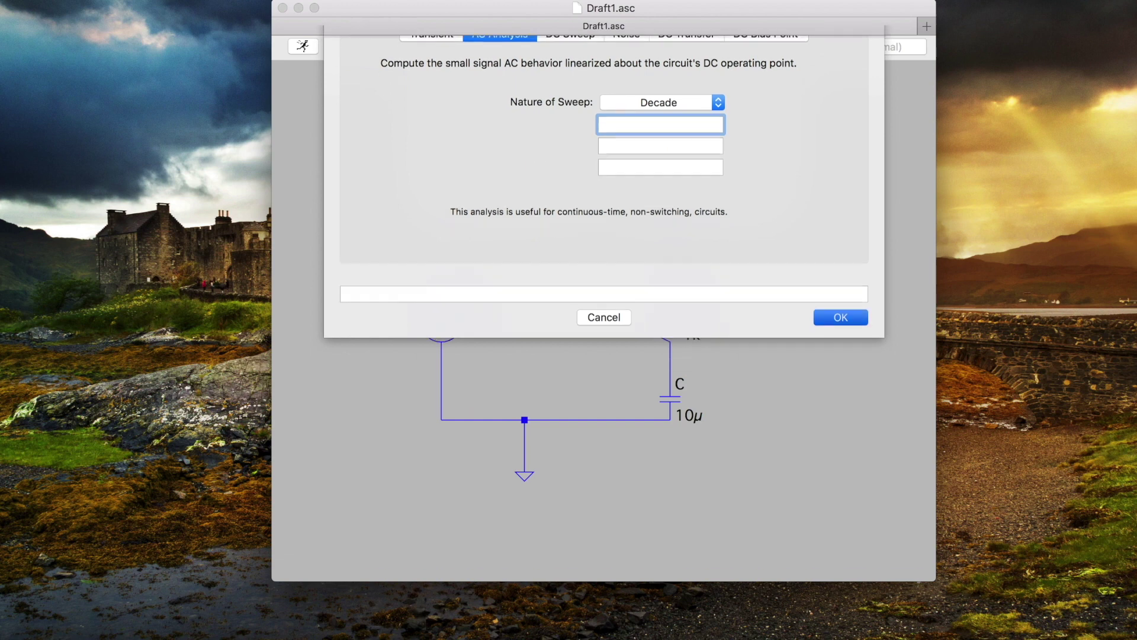
key("Return")
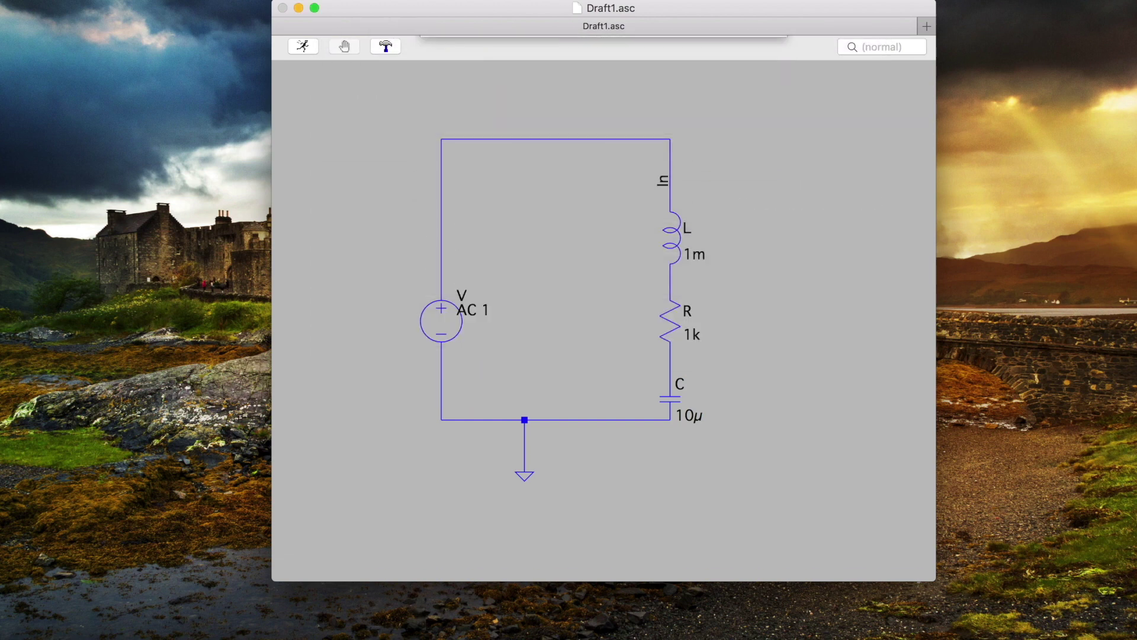
left_click(571, 504)
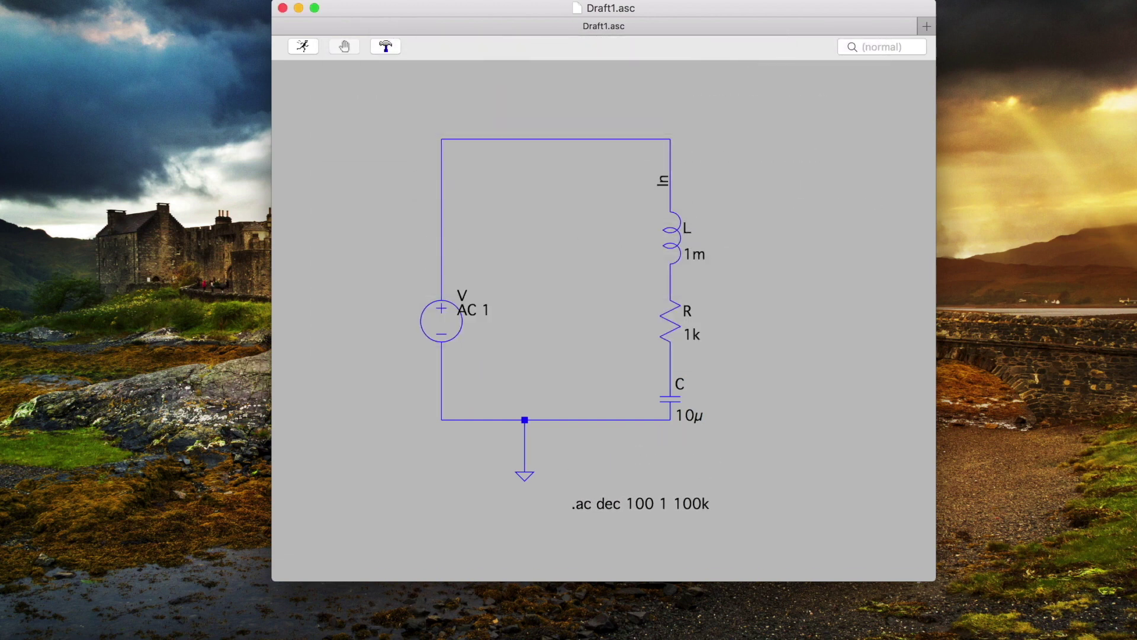
- Run the AC simulation, arranging the schematic and an enlarged plot window side by side
left_click_drag(474, 9, 212, 10)
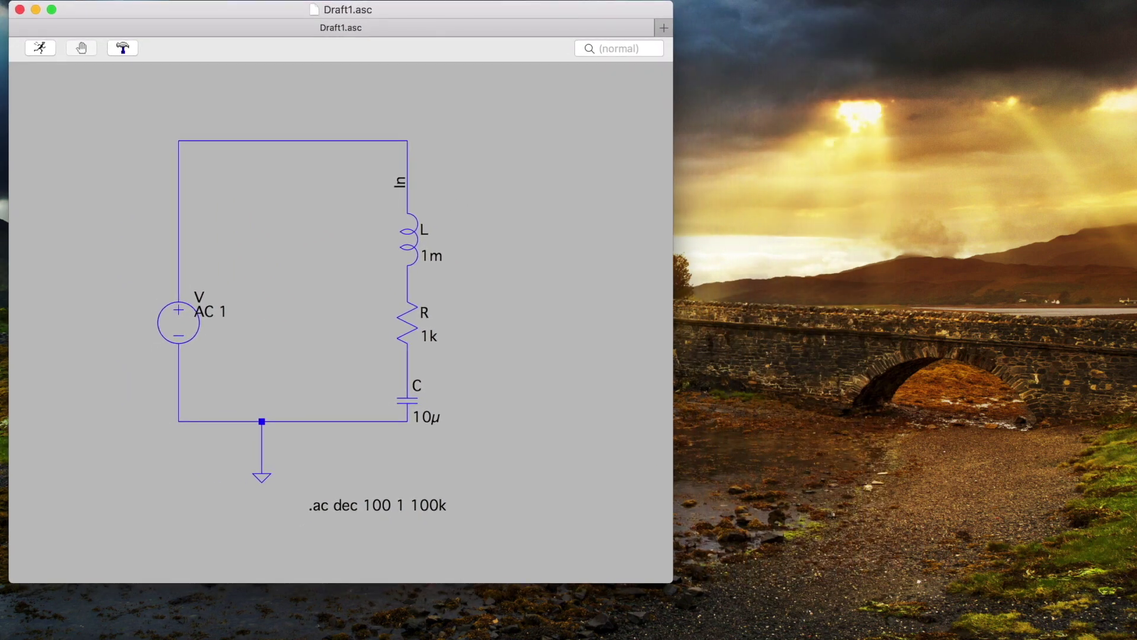
left_click(40, 47)
left_click_drag(308, 309, 890, 28)
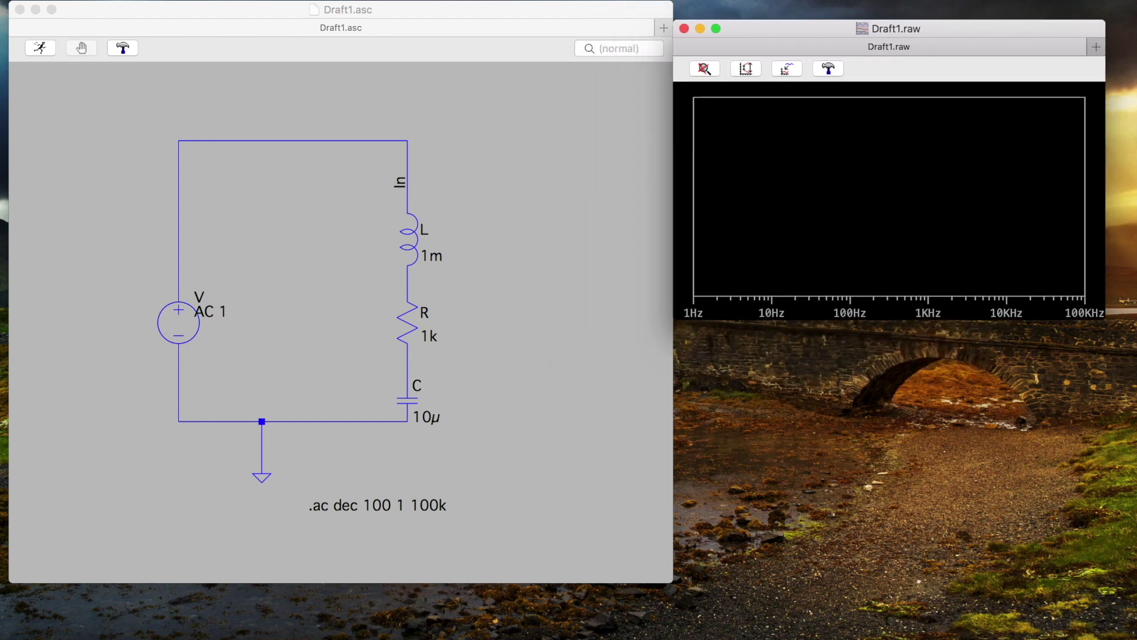
left_click_drag(674, 319, 510, 515)
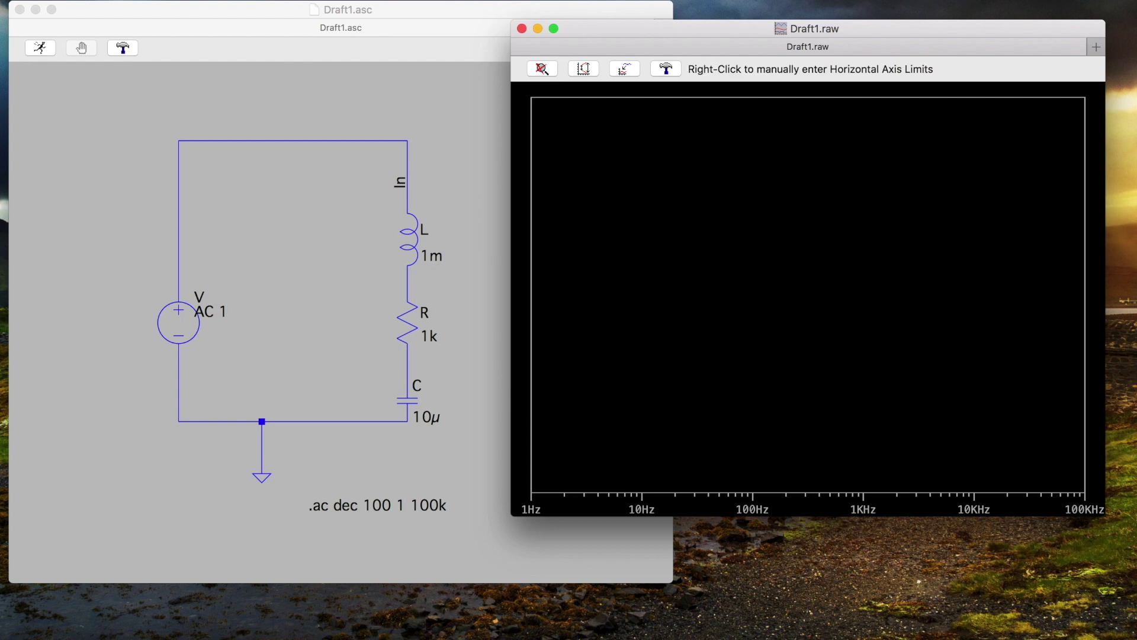
- Review the manual limits of the plot's horizontal frequency axis and keep them
right_click(1066, 507)
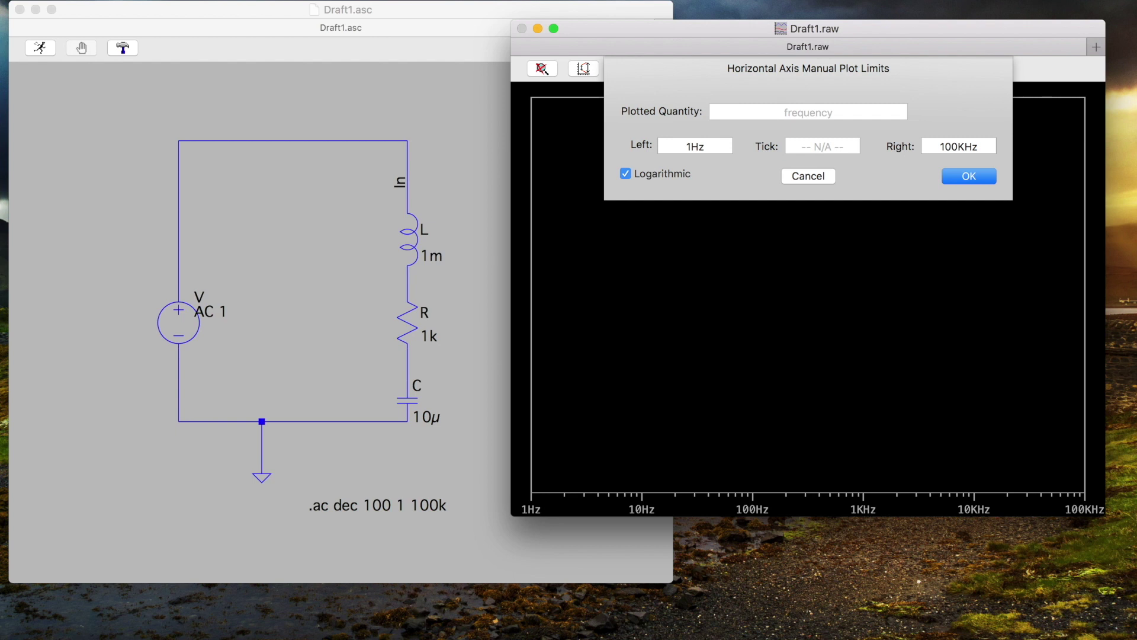
key("Return")
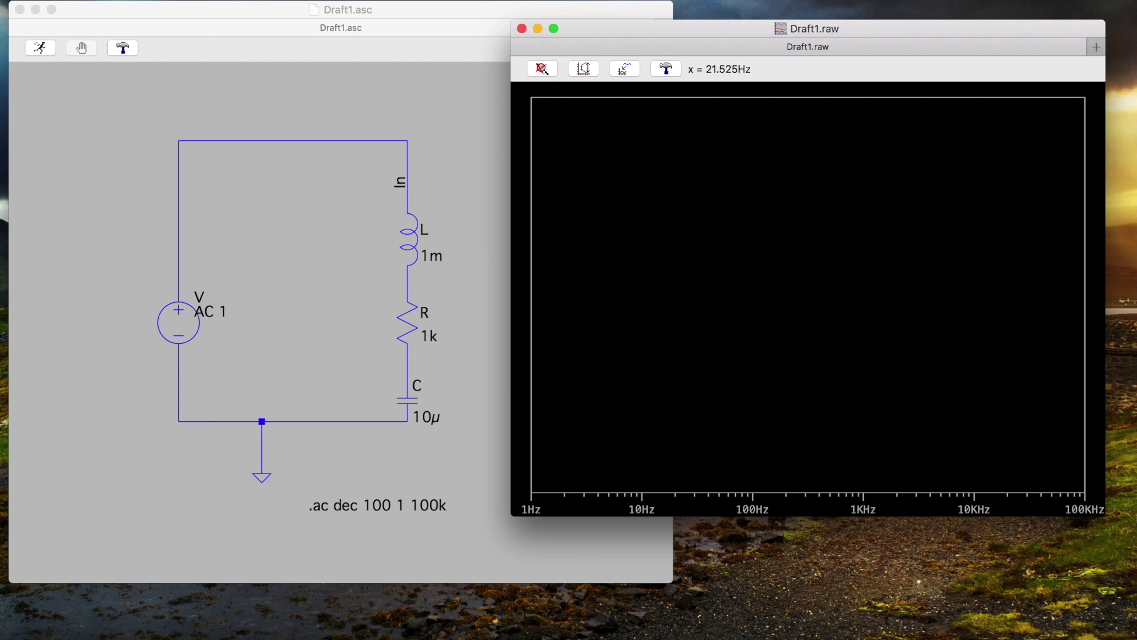
- Add a trace of the circuit's impedance to the plot using the expression V(in)/I(R)
right_click(680, 254)
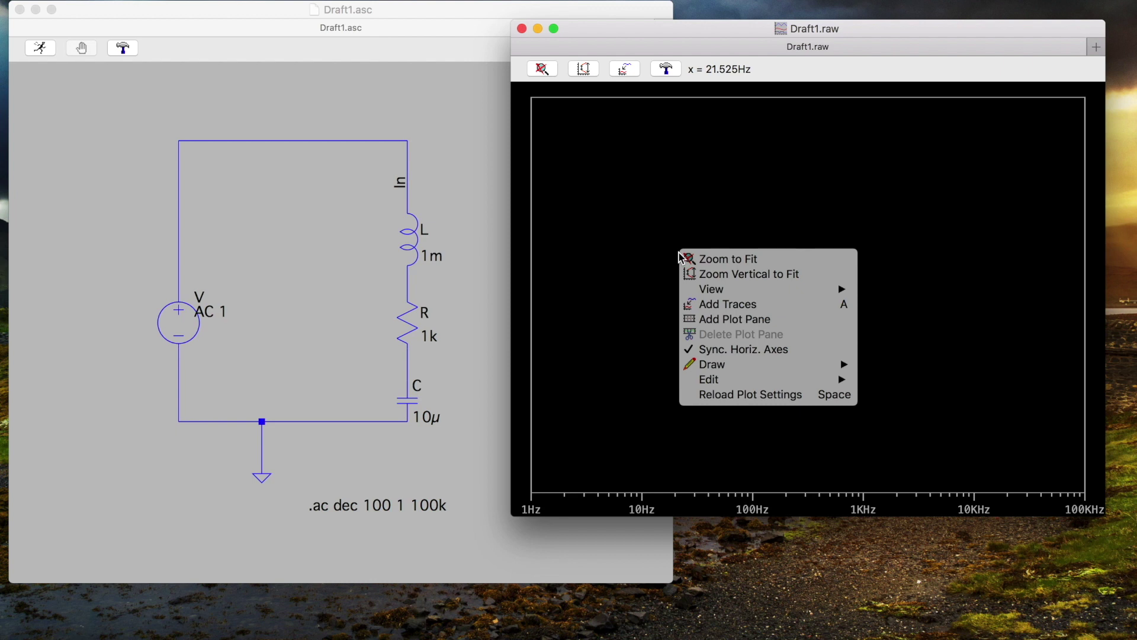
left_click(751, 311)
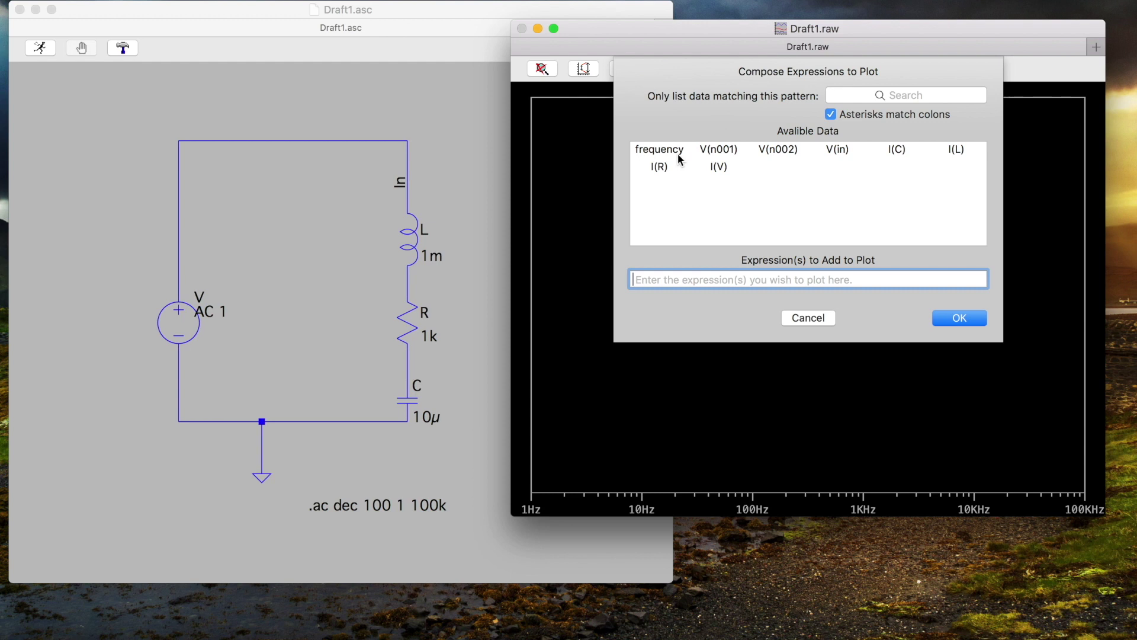
left_click(837, 151)
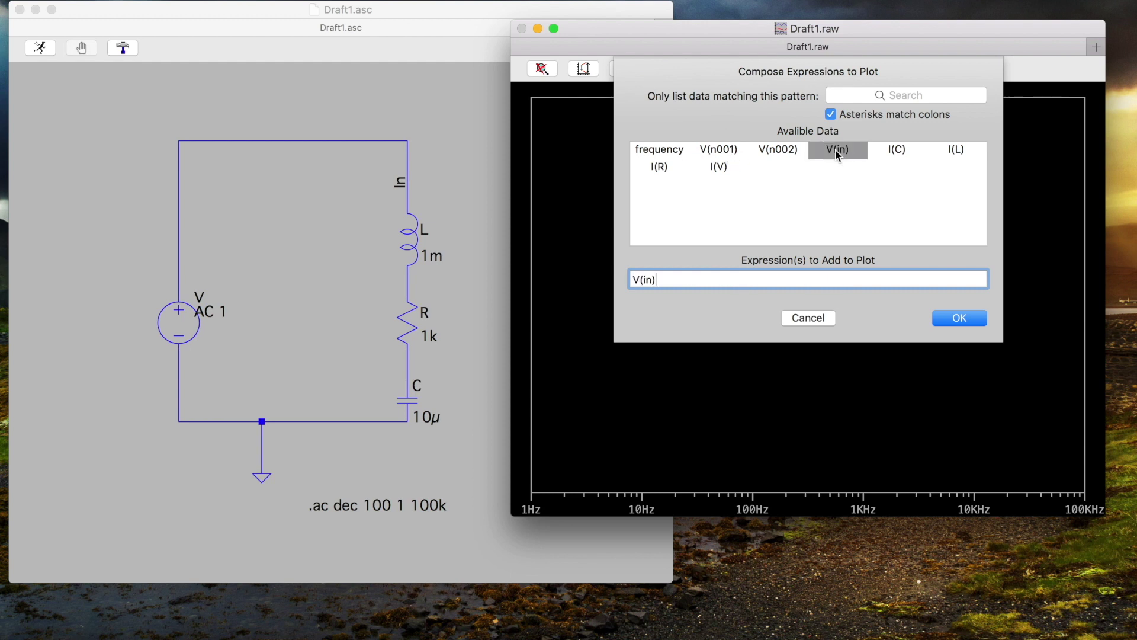
type("/")
left_click(660, 168)
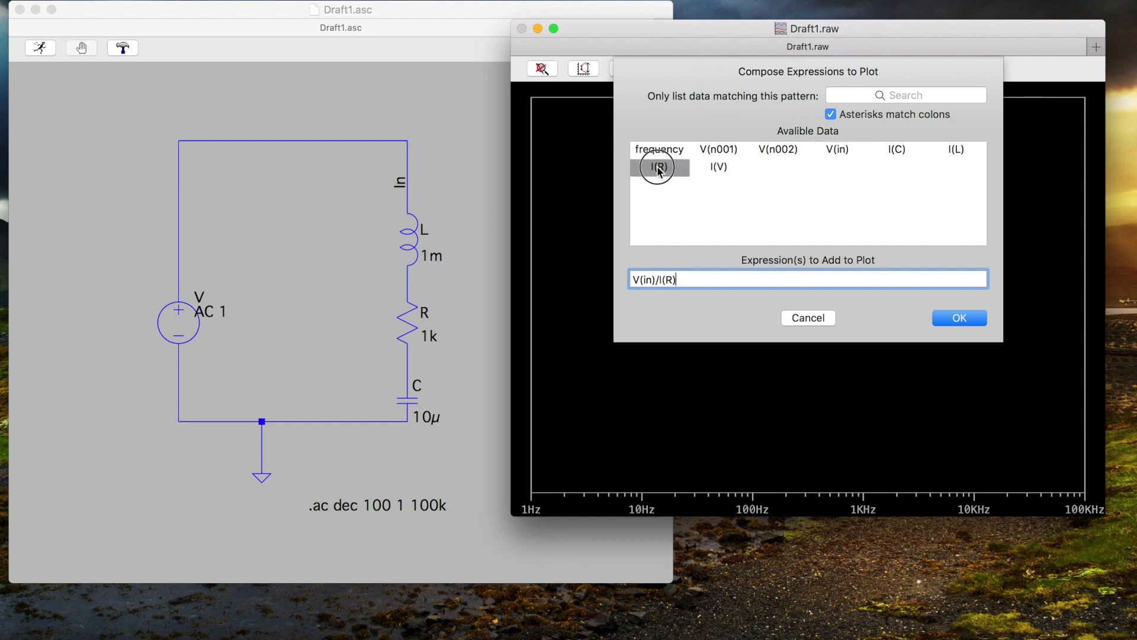
left_click(954, 321)
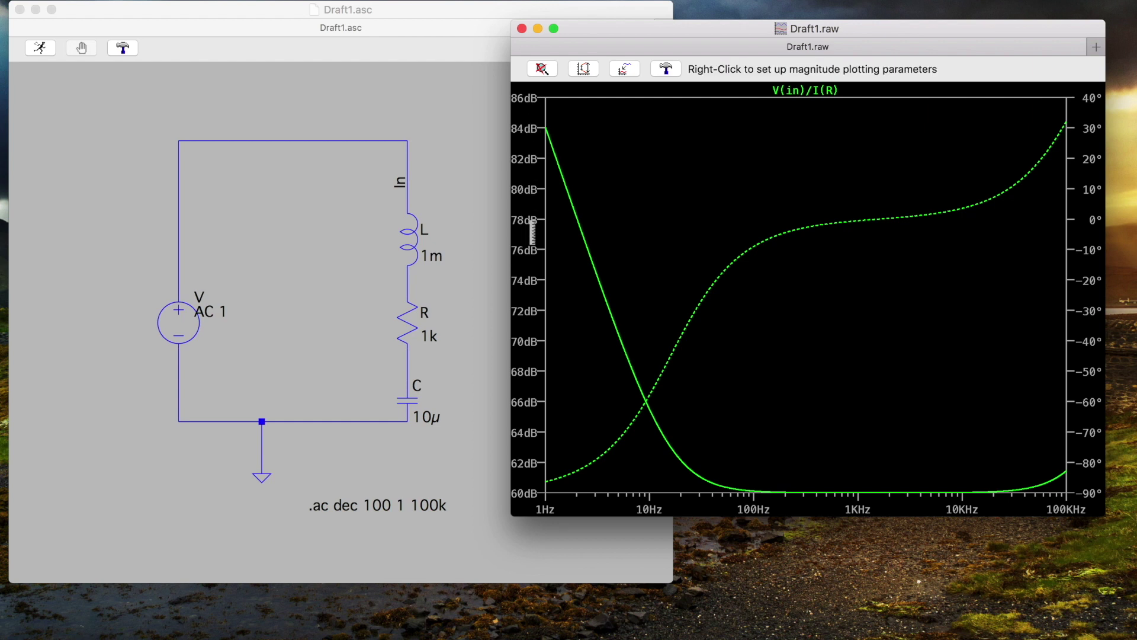
- Change the magnitude axis representation of the plot from decibel to linear
right_click(528, 265)
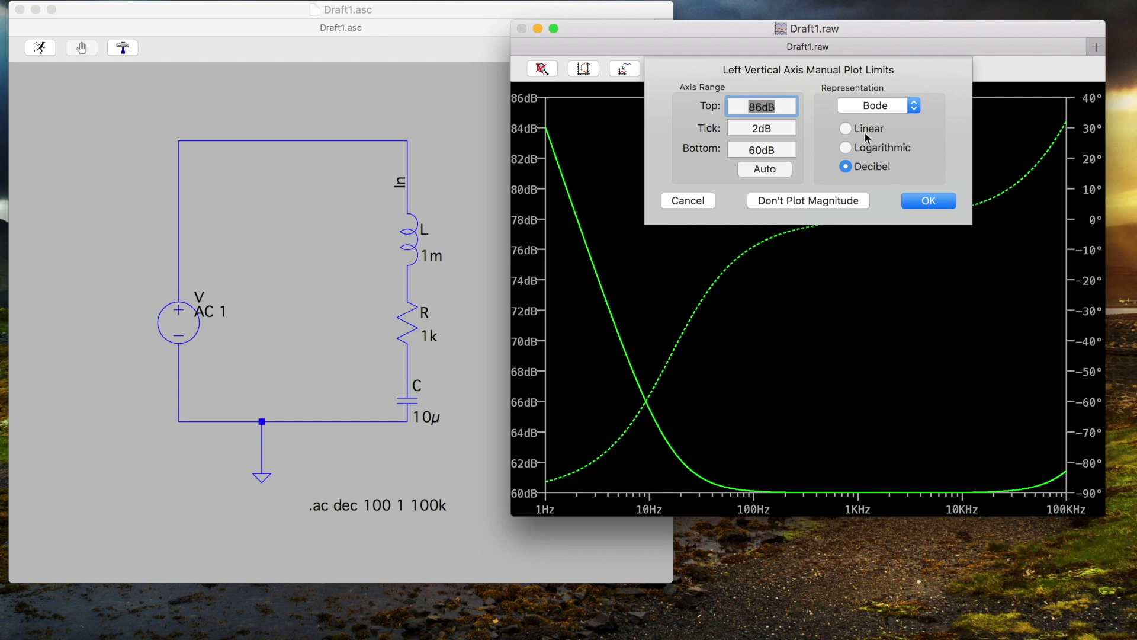
left_click(847, 129)
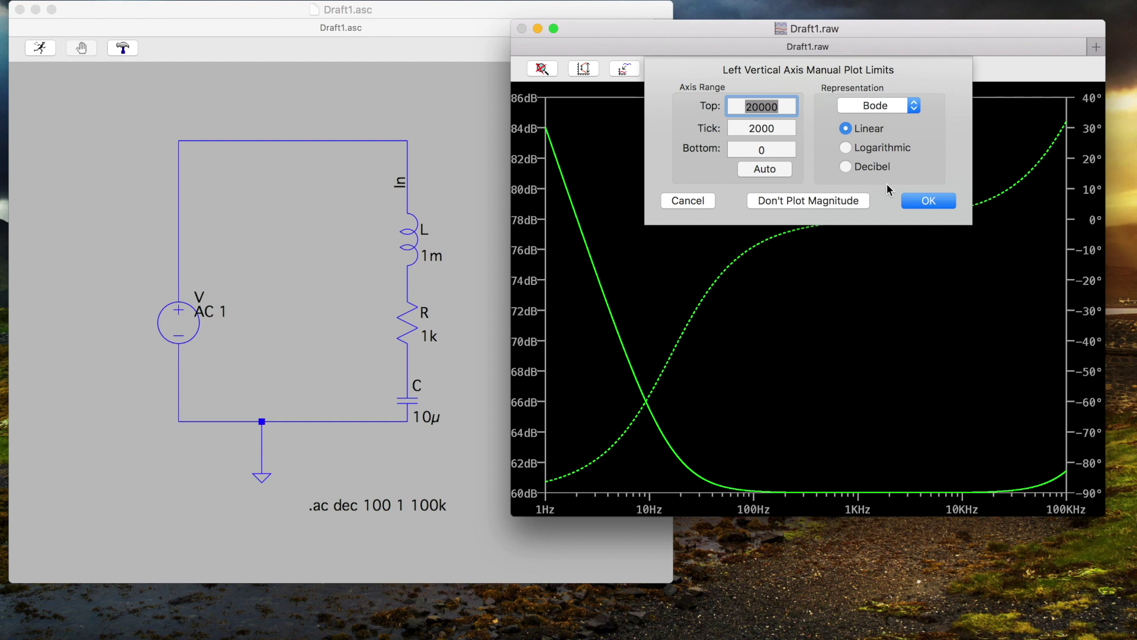
left_click(929, 201)
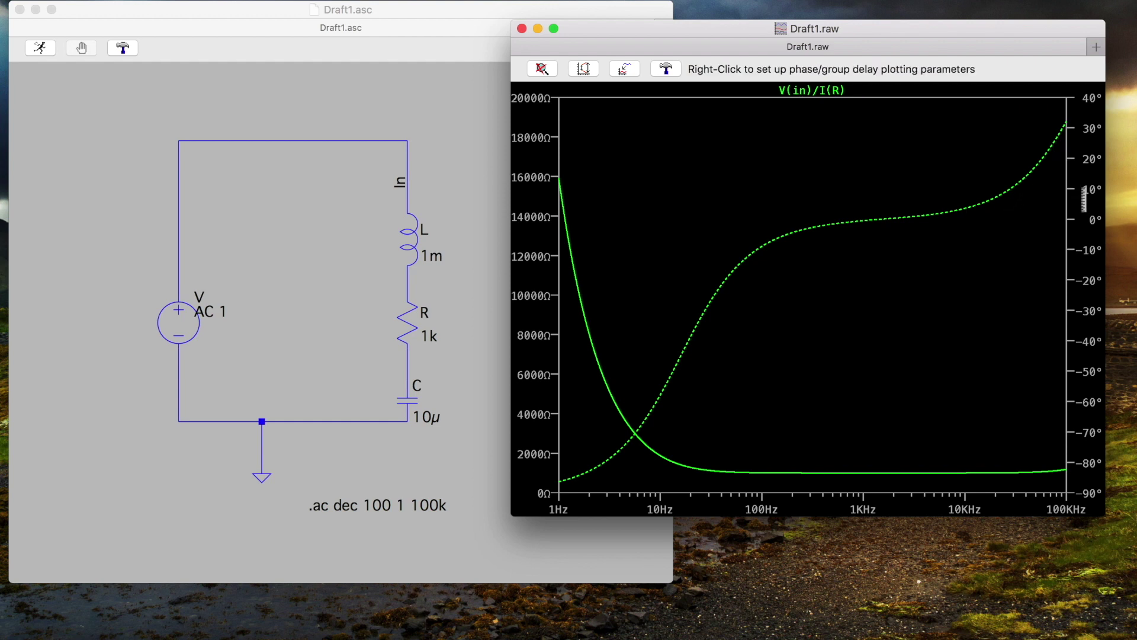
- Review the phase axis limits and representation options and keep them
right_click(1084, 201)
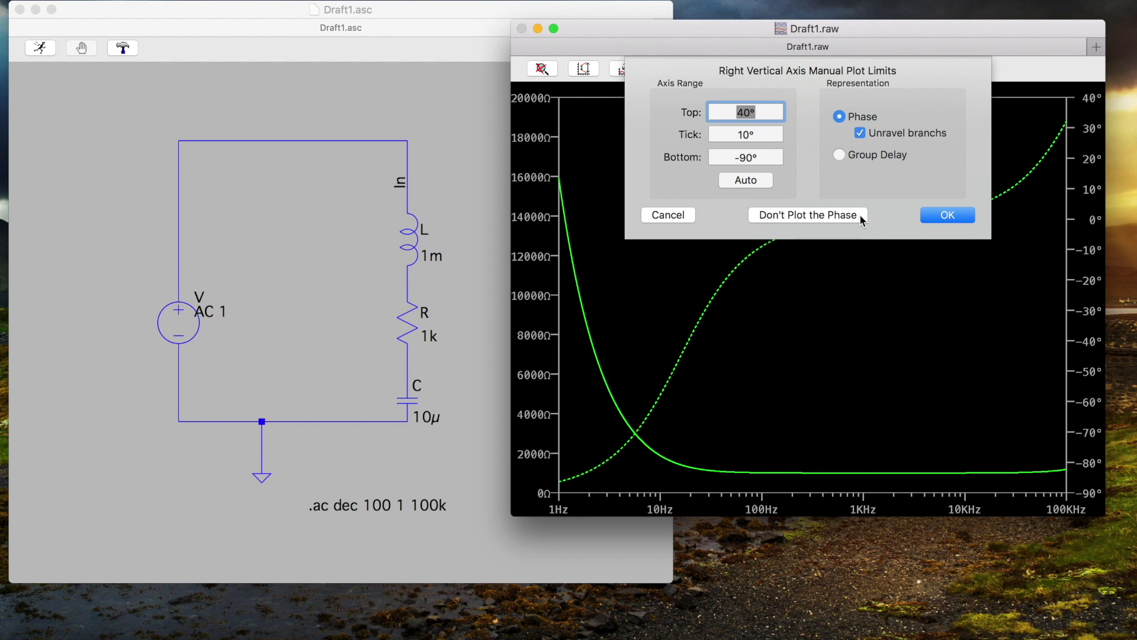
left_click(958, 216)
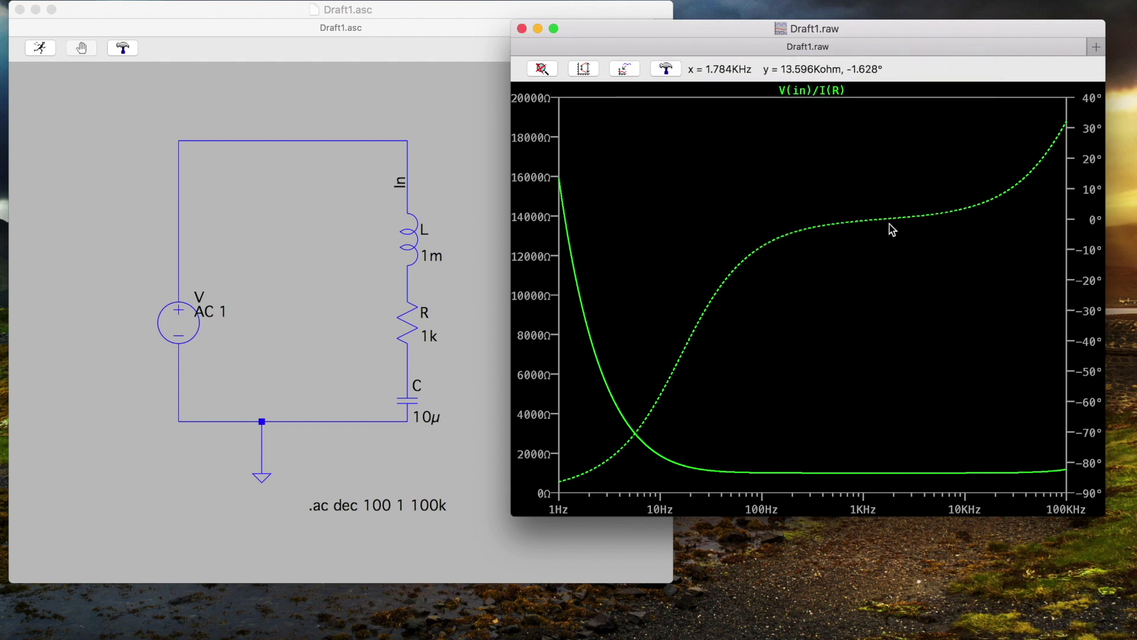
- Attach a cursor to the V(in)/I(R) trace and make it follow the phase curve
left_click(816, 92)
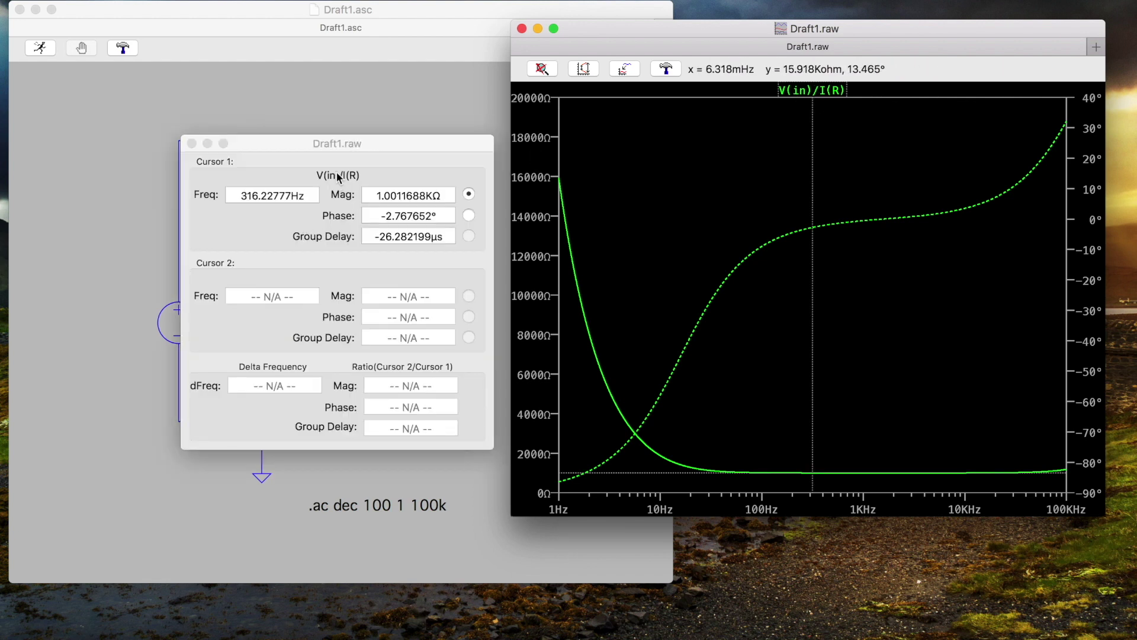
left_click(468, 217)
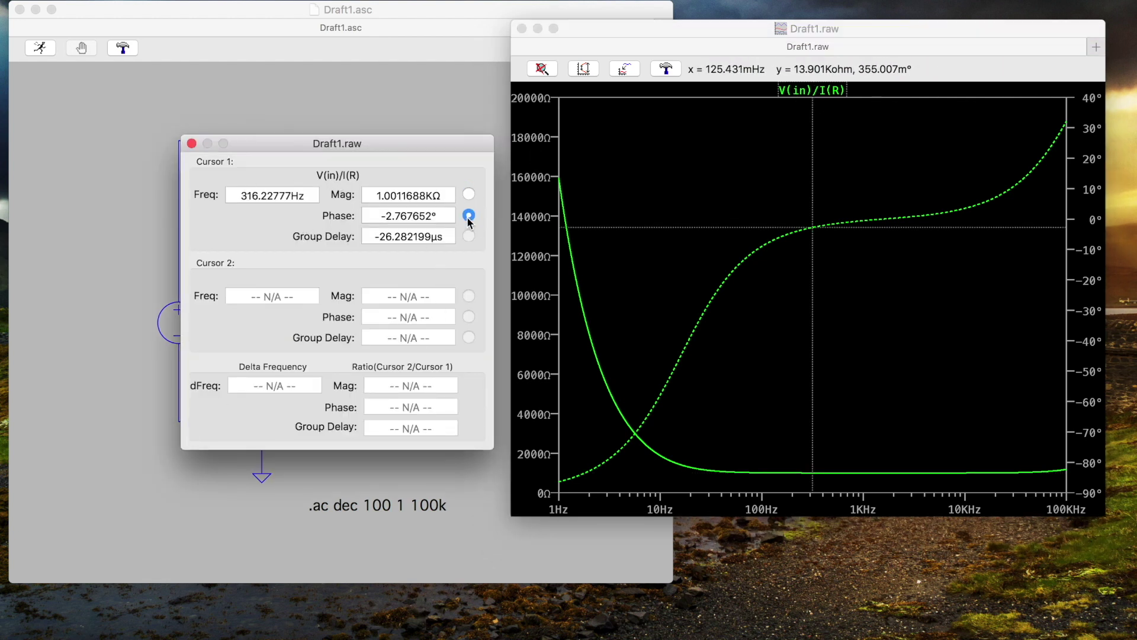
- Move the cursor along the phase curve to about 1.62 kHz to read the impedance there, and close the cursor readout
left_click(811, 180)
left_click_drag(809, 178, 885, 184)
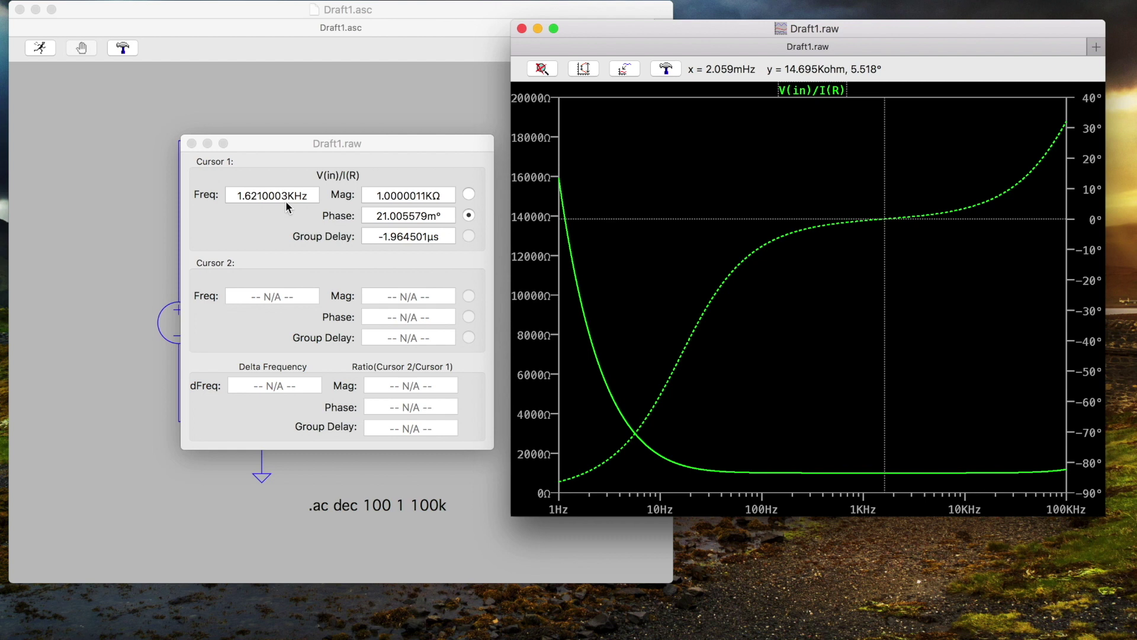
left_click(192, 144)
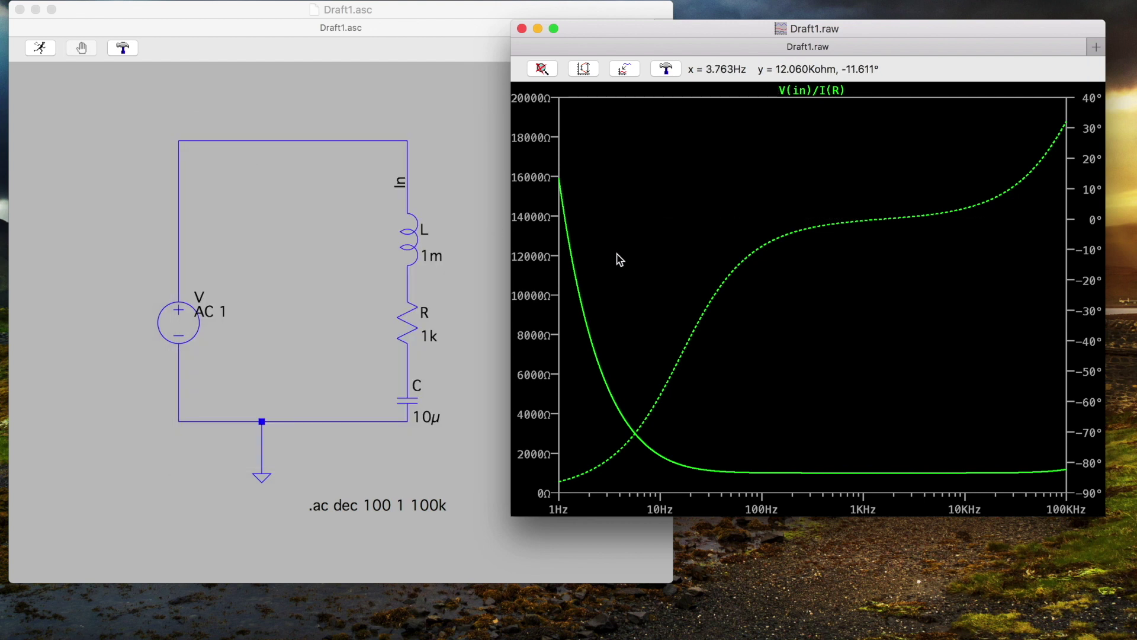
- Change the plot's representation from Bode to Cartesian to show the real and imaginary parts of V(in)/I(R)
right_click(538, 263)
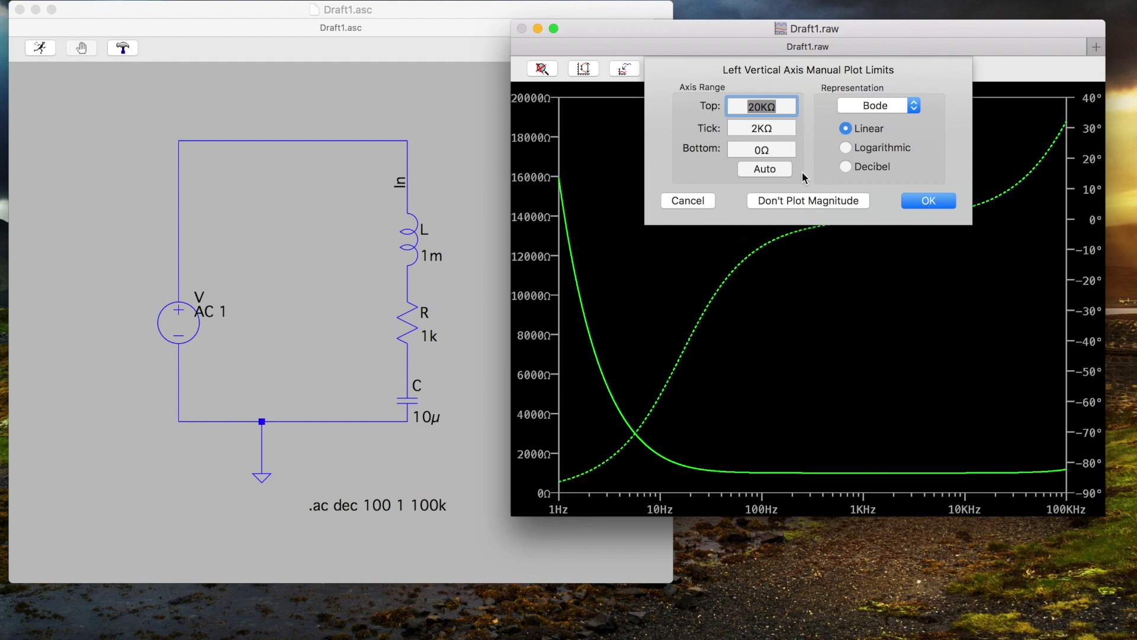
left_click(869, 112)
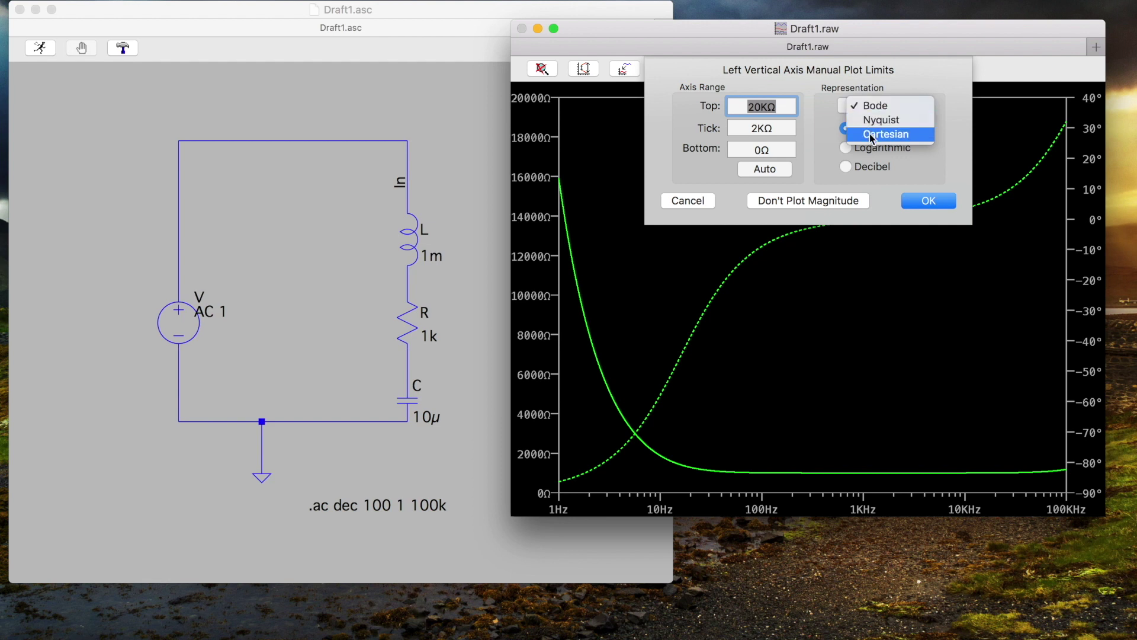
left_click(888, 134)
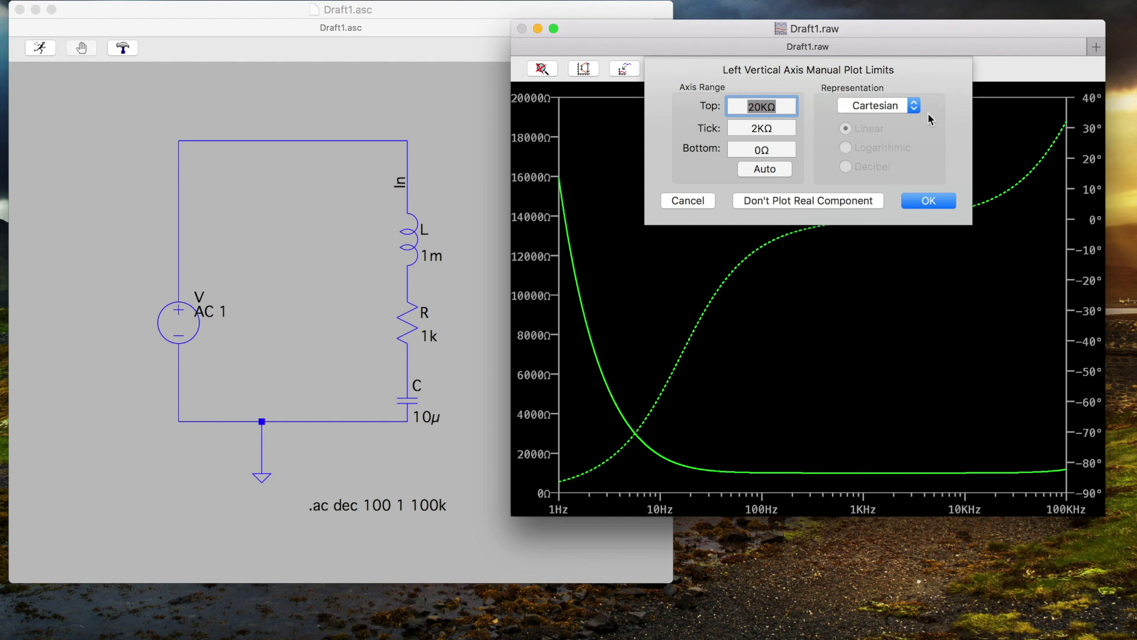
left_click(926, 202)
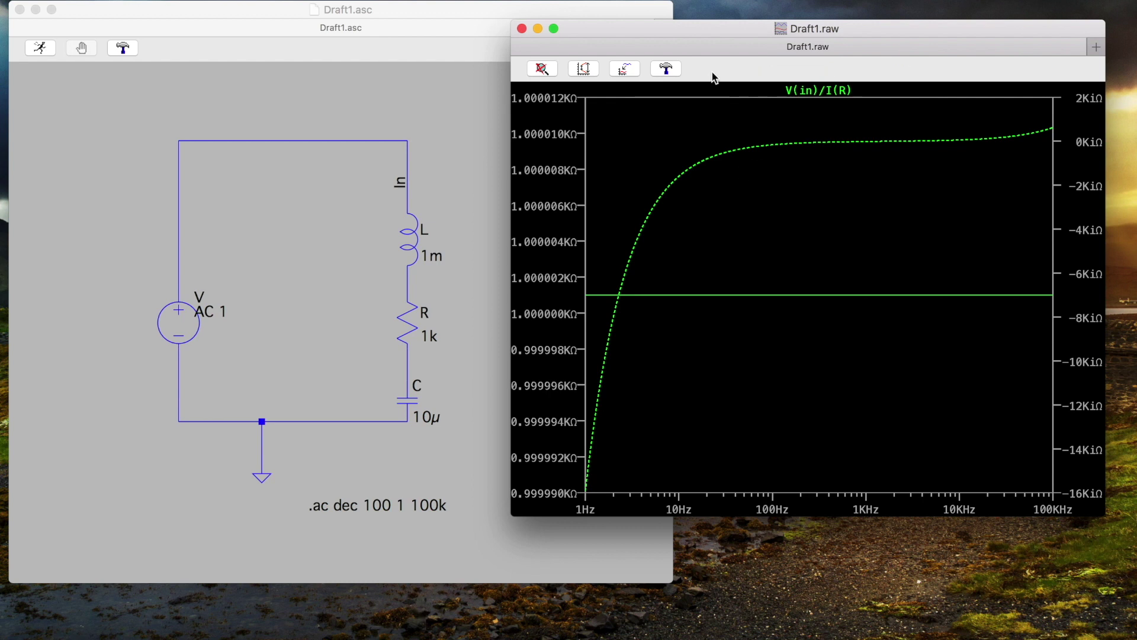
- Uncover the schematic by moving the plot window, and switch to the Théorie RLC document to compare the reactance curve before returning
left_click_drag(697, 36, 626, 54)
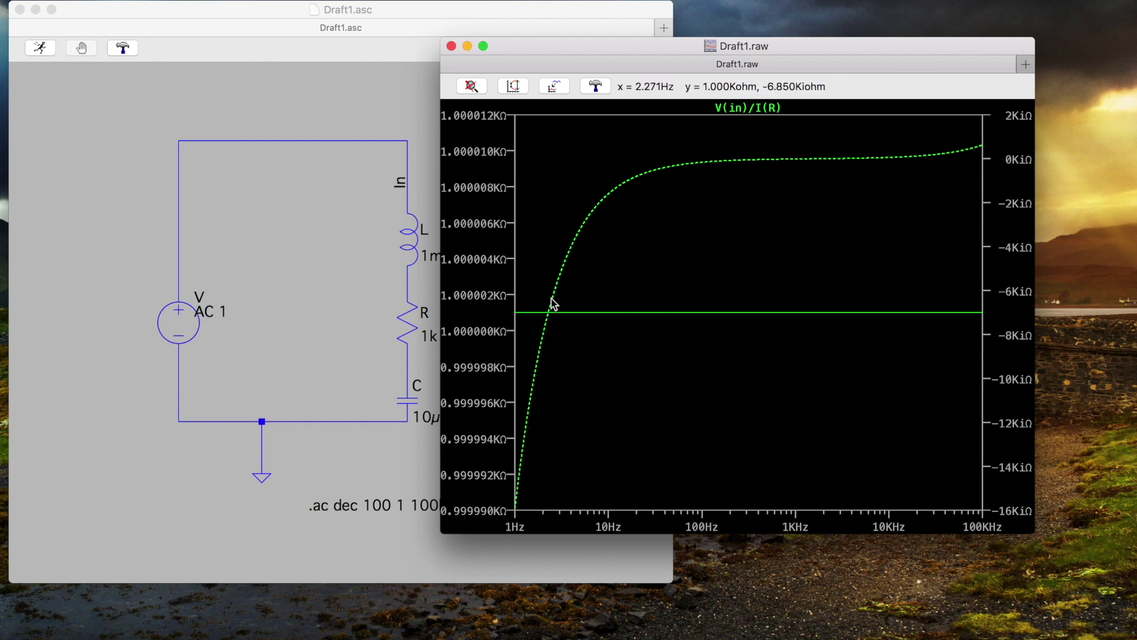
key("ctrl+Left")
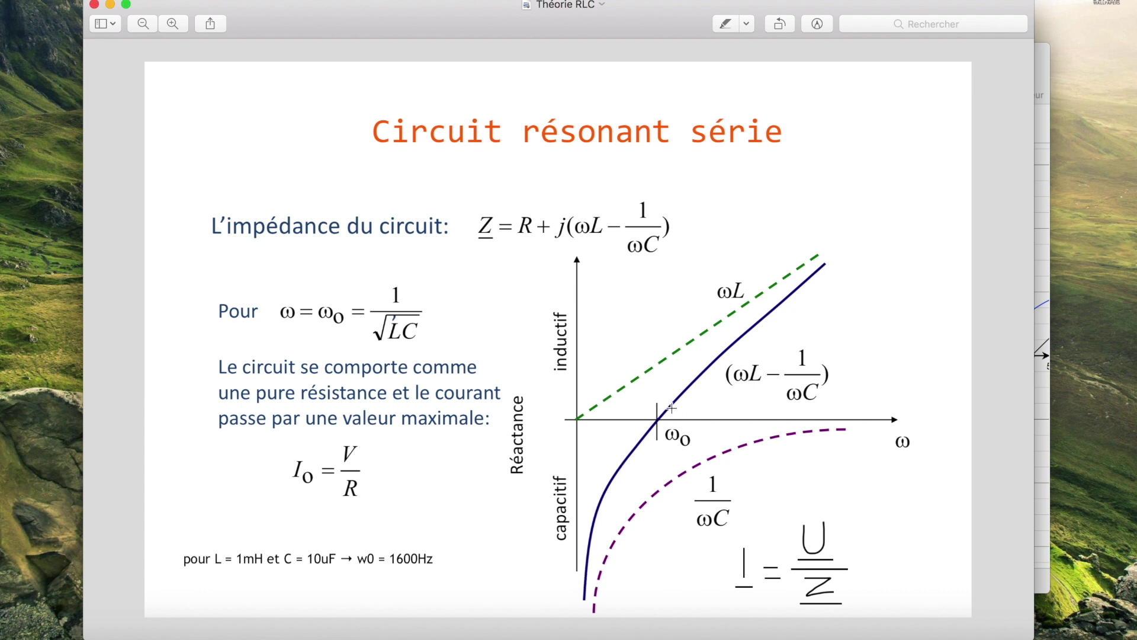
key("ctrl+Right")
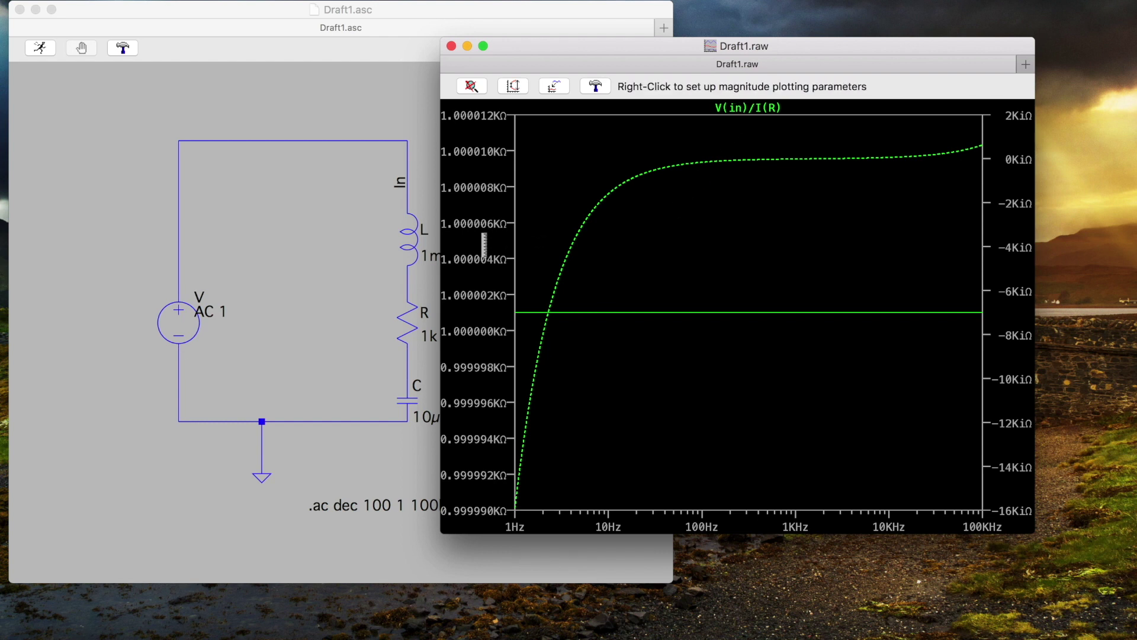
- Change the plot's representation from Cartesian to Nyquist
right_click(483, 243)
left_click(842, 123)
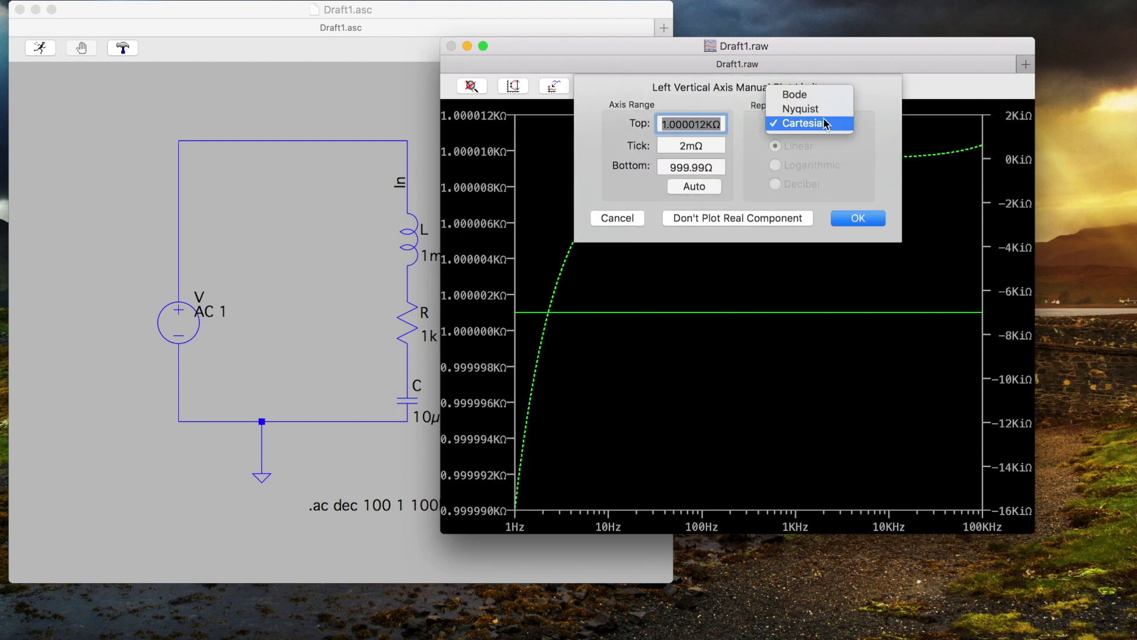
left_click(816, 110)
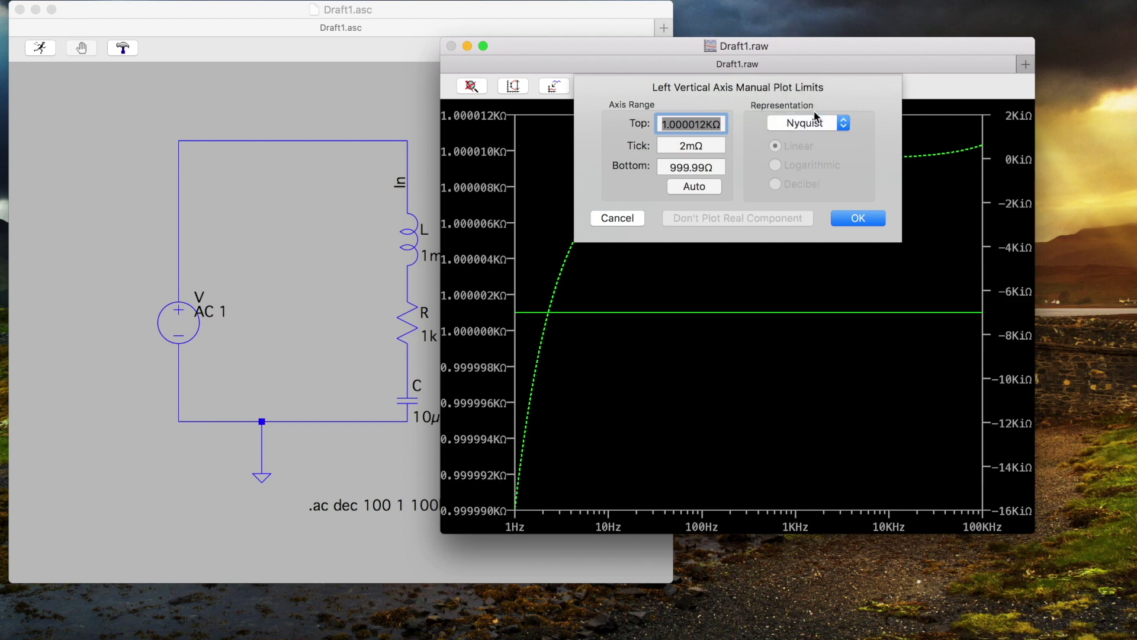
left_click(853, 219)
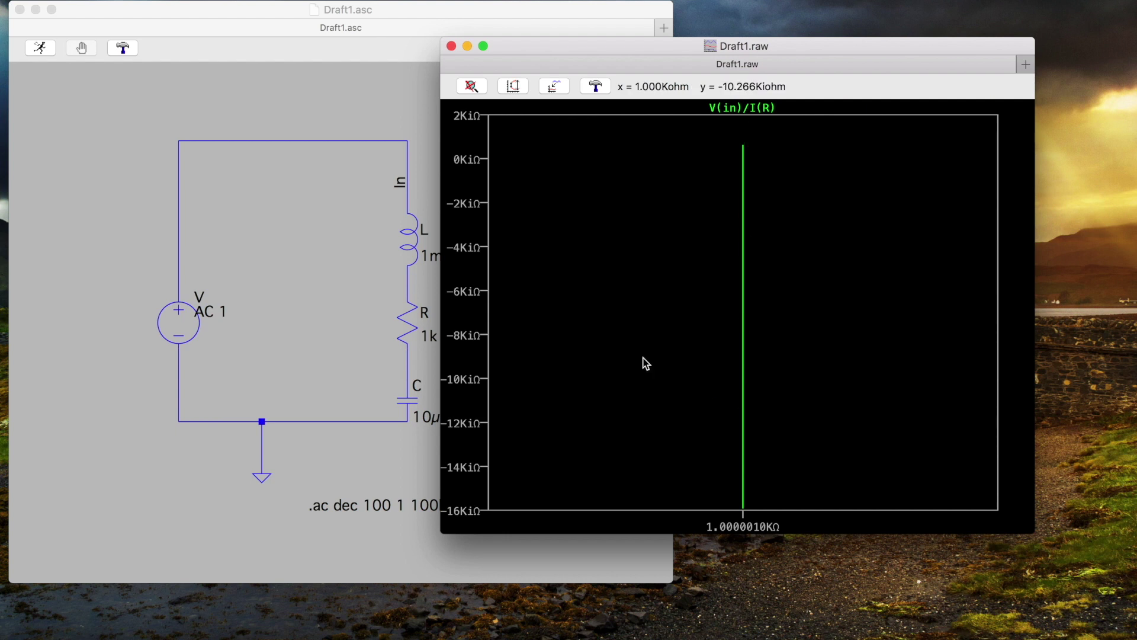
- Change the plotted expression to the admittance 1/(V(in)/I(R)) and move the plot window clear of the component values
right_click(731, 109)
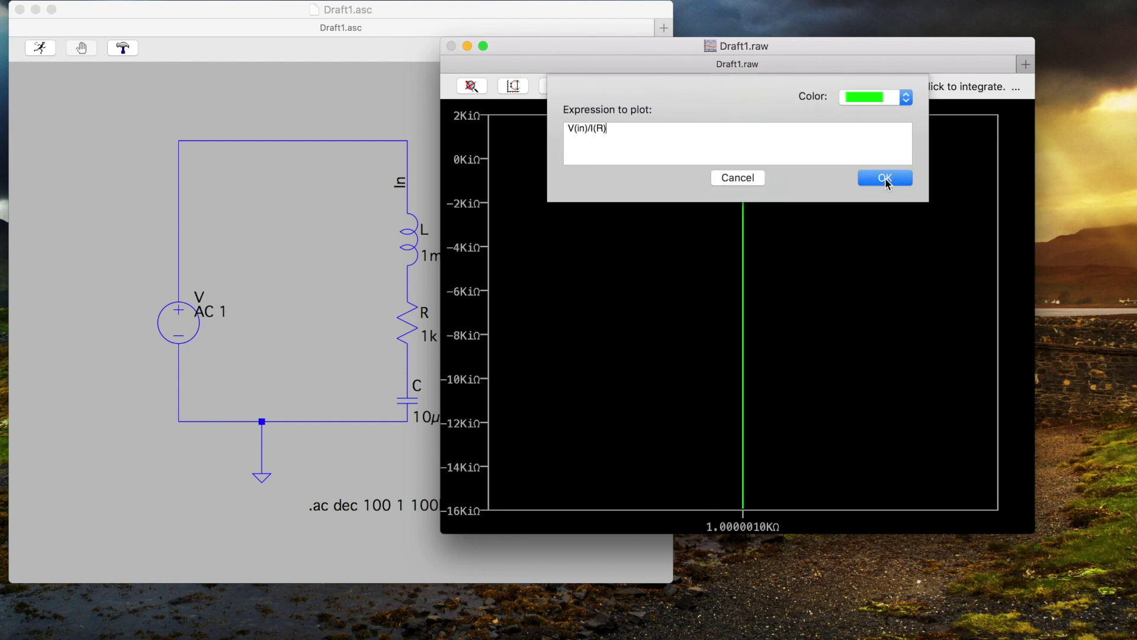
left_click(566, 129)
type("1/(")
key("Return")
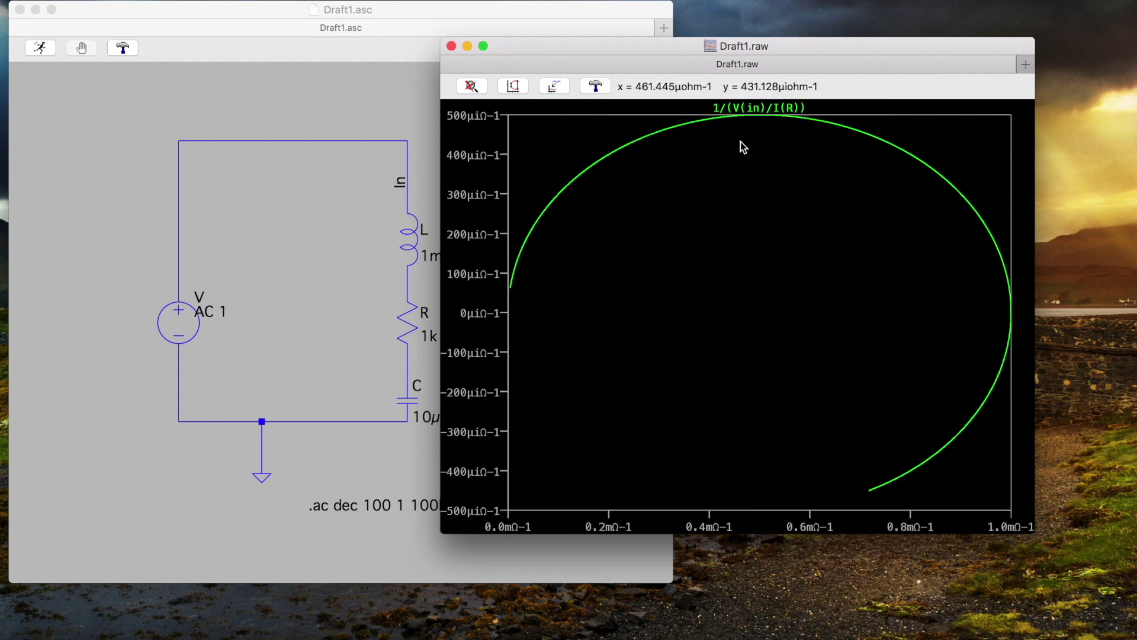
left_click_drag(660, 53, 691, 49)
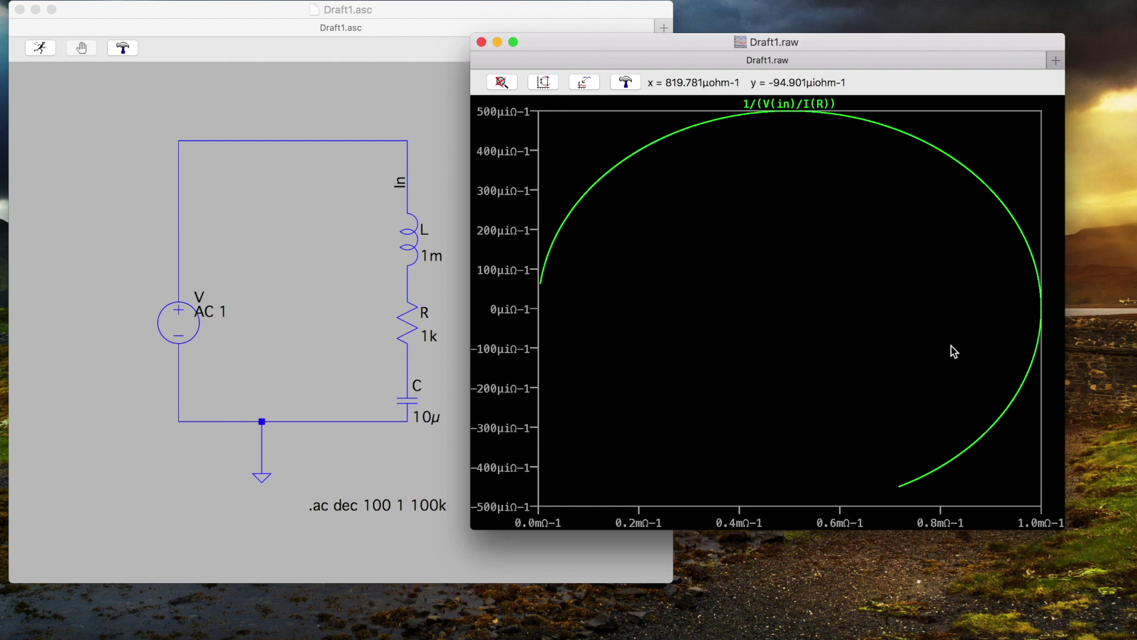
- Attach two cursors to the 1/(V(in)/I(R)) trace and move the second to the circle's upper-right arc, at about 22.7° phase
left_click(779, 106)
left_click(781, 105)
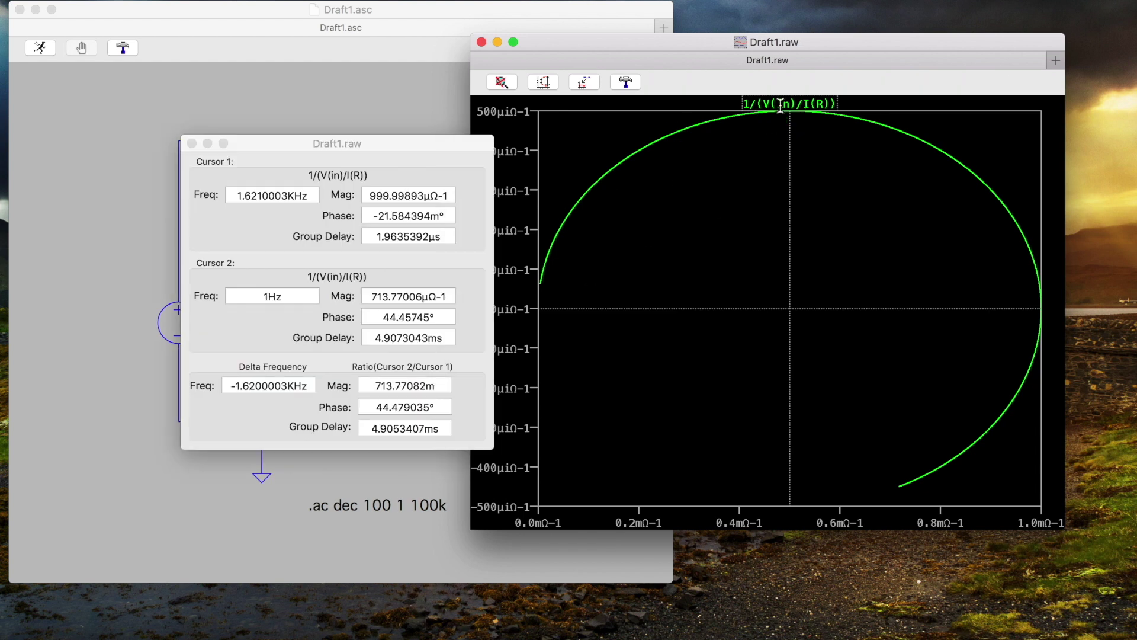
left_click(792, 172)
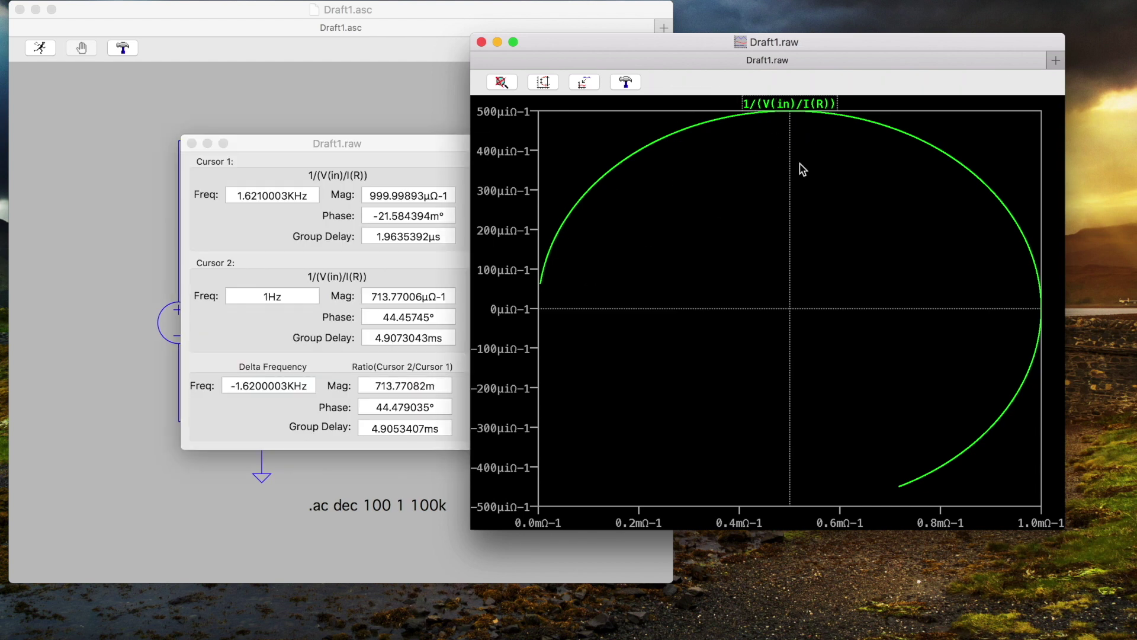
mouse_move(791, 149)
left_mouse_down()
mouse_move(650, 177)
mouse_move(579, 246)
mouse_move(825, 152)
mouse_move(919, 211)
mouse_move(954, 254)
mouse_move(762, 162)
mouse_move(604, 231)
mouse_move(716, 178)
mouse_move(879, 170)
mouse_move(967, 240)
left_mouse_up()
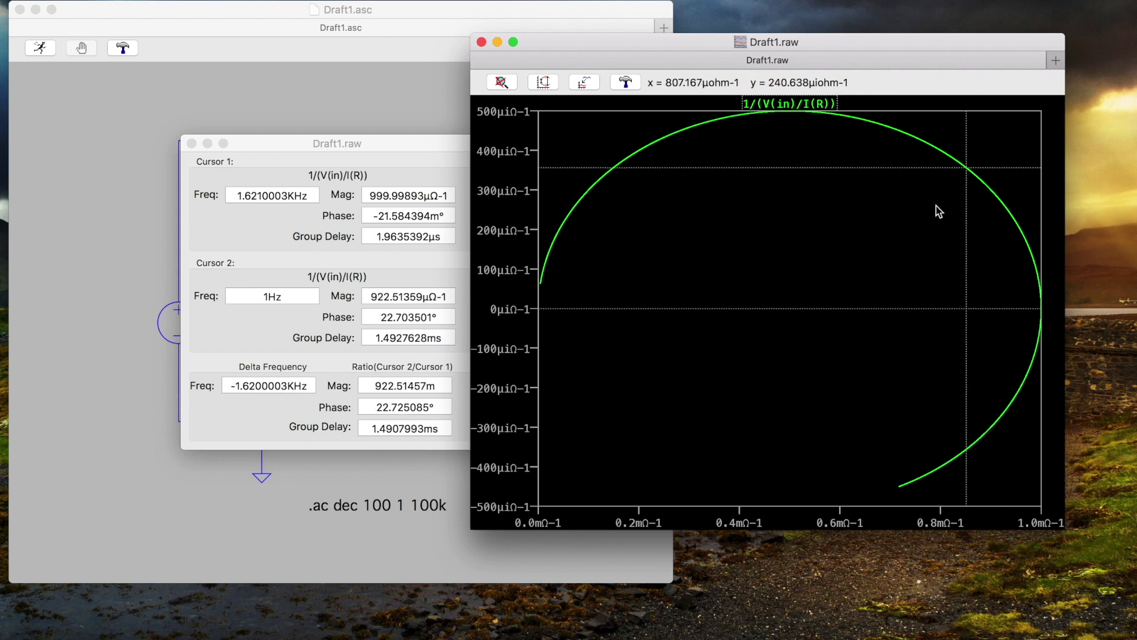
- Annotate the current cursor position with its coordinates on the Nyquist plot
right_click(890, 195)
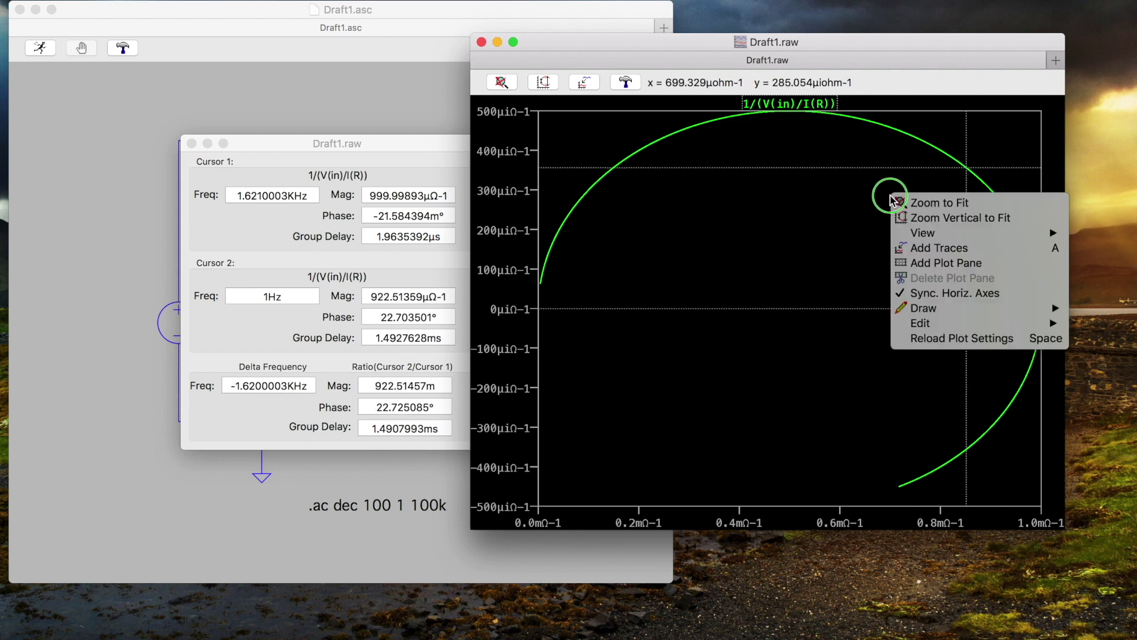
mouse_move(920, 240)
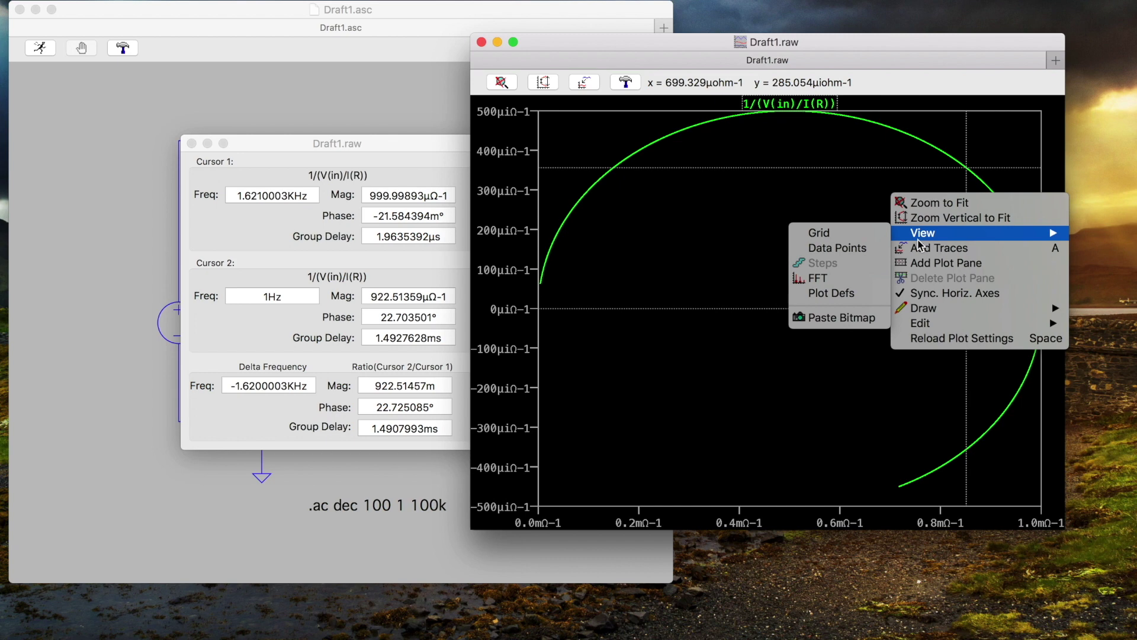
mouse_move(920, 310)
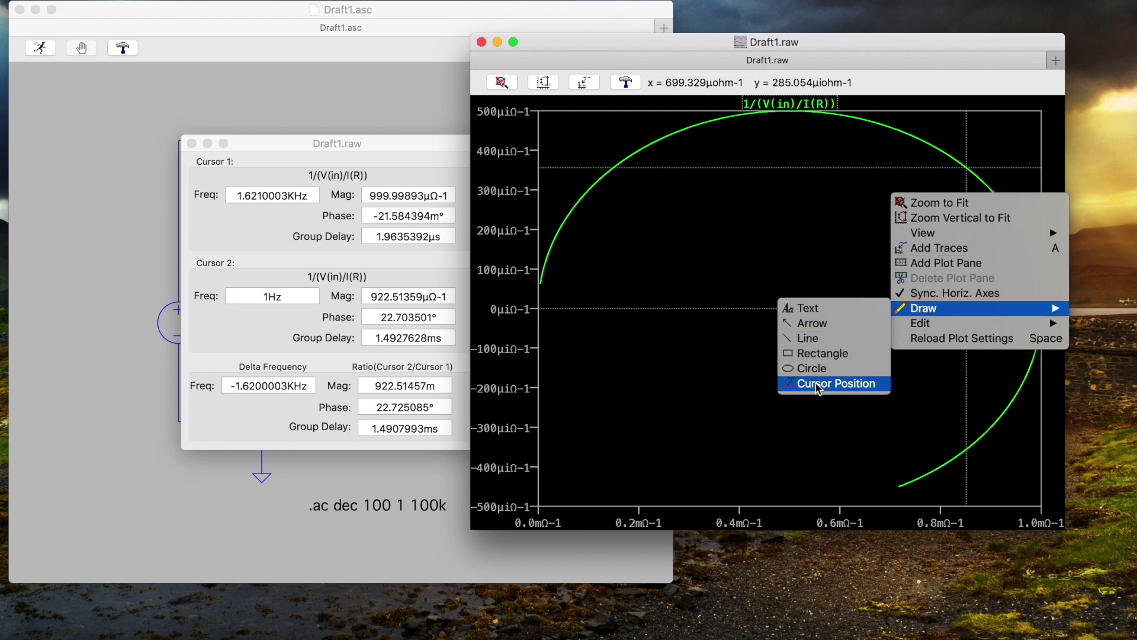
left_click(871, 387)
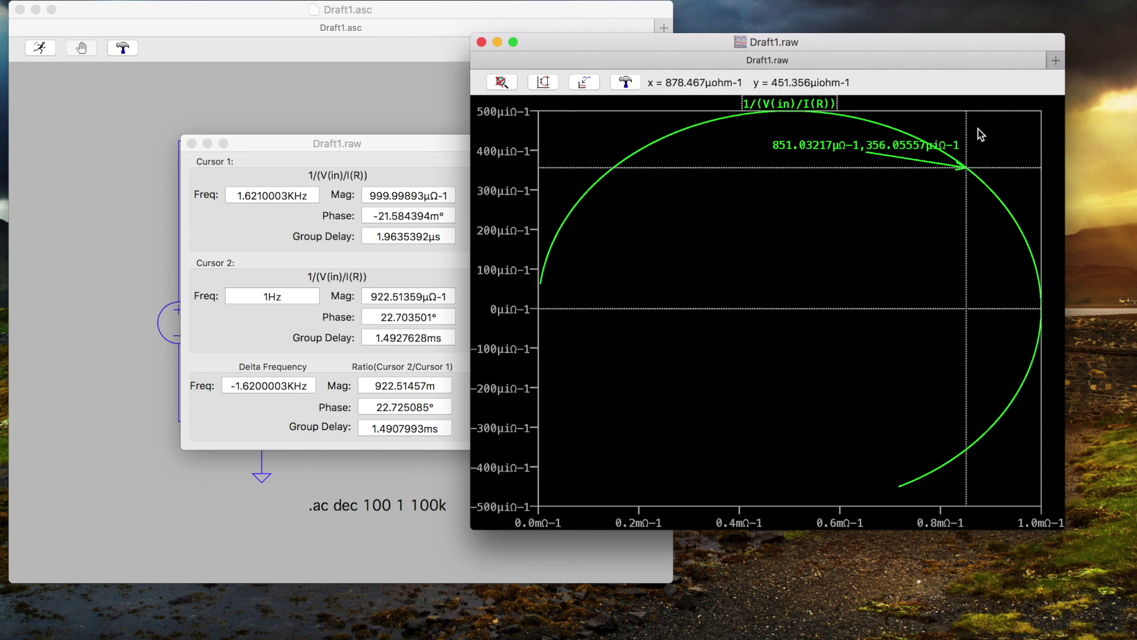
- Move the second cursor to the circle's upper-left arc, at about 60.8° phase, and close the plot window
left_click_drag(966, 126, 630, 211)
mouse_move(654, 202)
left_mouse_down()
mouse_move(870, 158)
mouse_move(968, 208)
mouse_move(762, 132)
mouse_move(657, 196)
left_mouse_up()
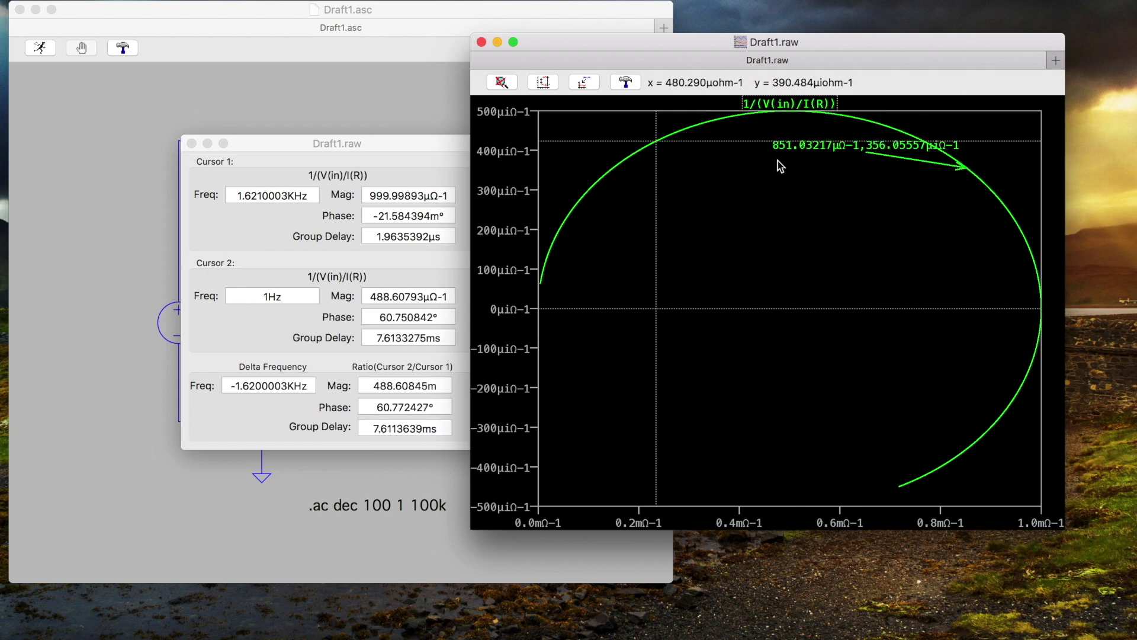
left_click(482, 43)
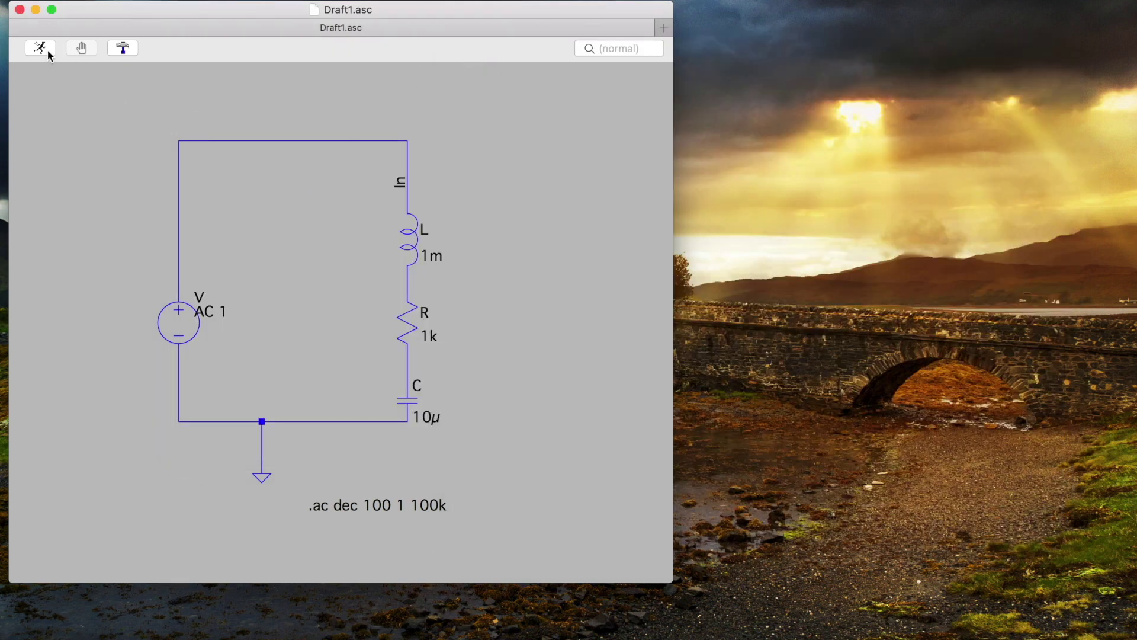
- Rerun the AC simulation and add a trace with the expression V(in)/I(R) to the new plot
left_click(47, 49)
left_click_drag(224, 312, 788, 48)
right_click(786, 227)
left_click(816, 285)
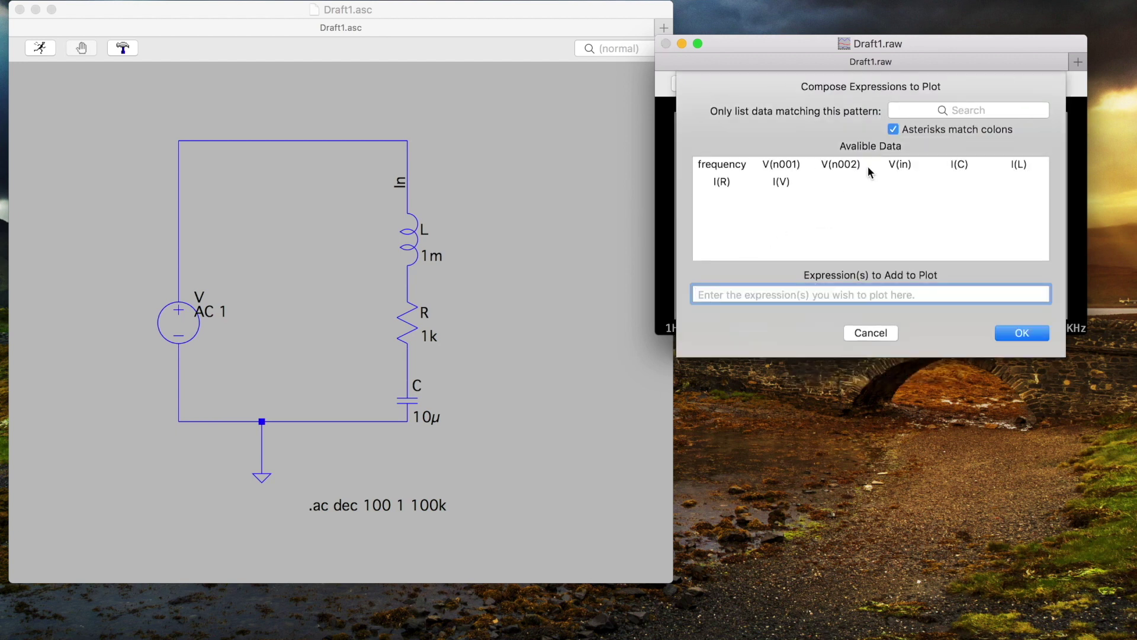
left_click(900, 166)
left_click(721, 182)
key("Return")
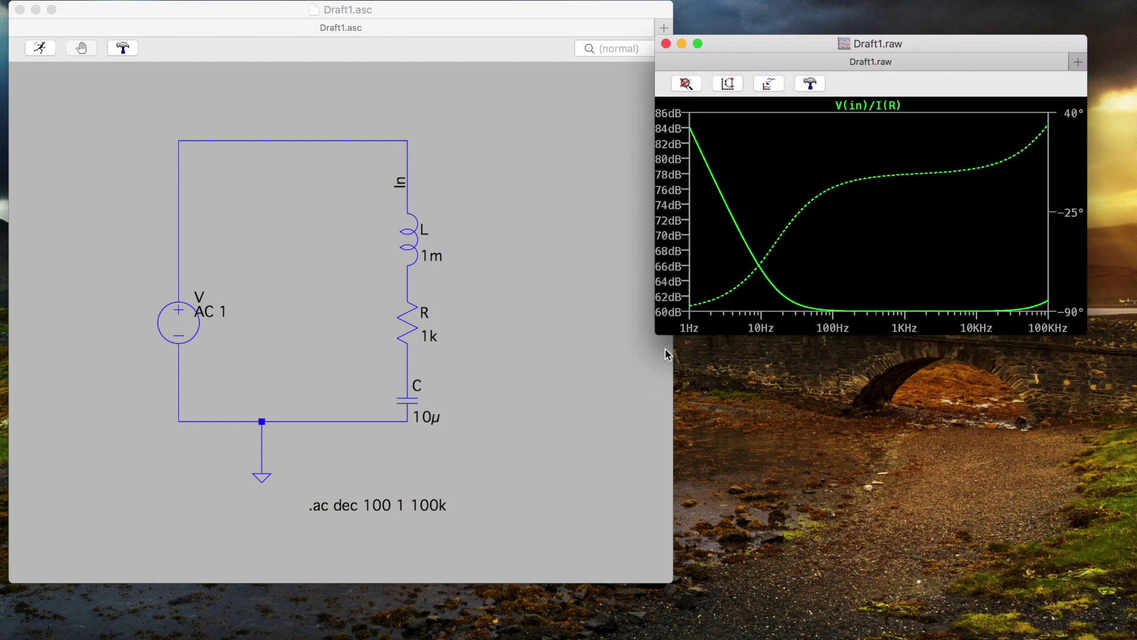
- Enlarge the plot window and set the magnitude axis to a linear Bode representation
left_click_drag(655, 333, 522, 525)
right_click(526, 347)
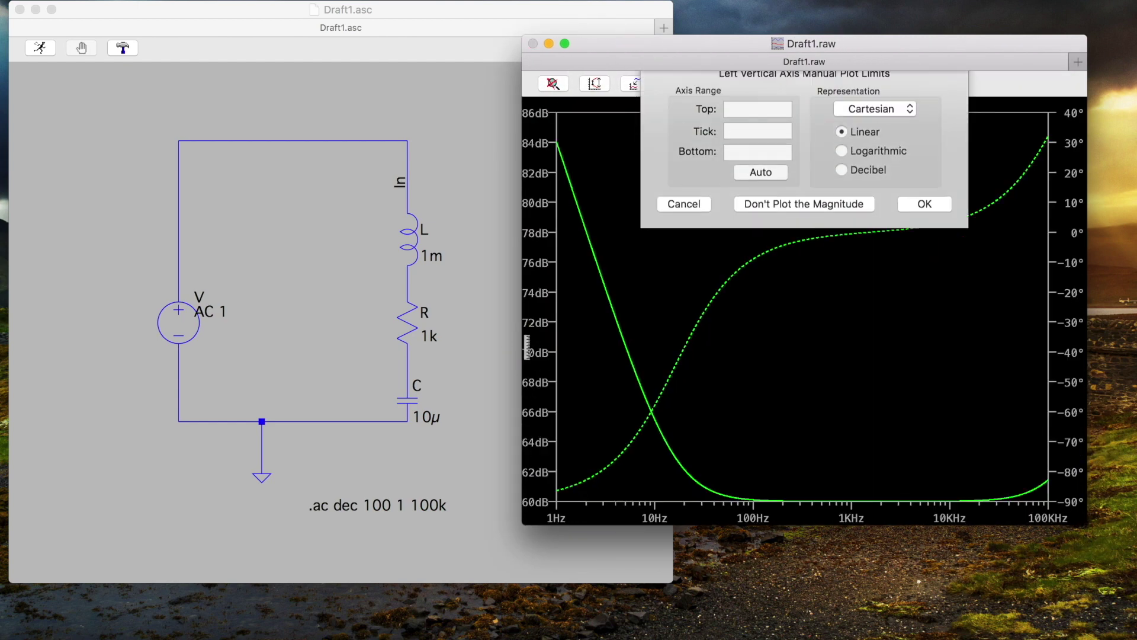
left_click(844, 142)
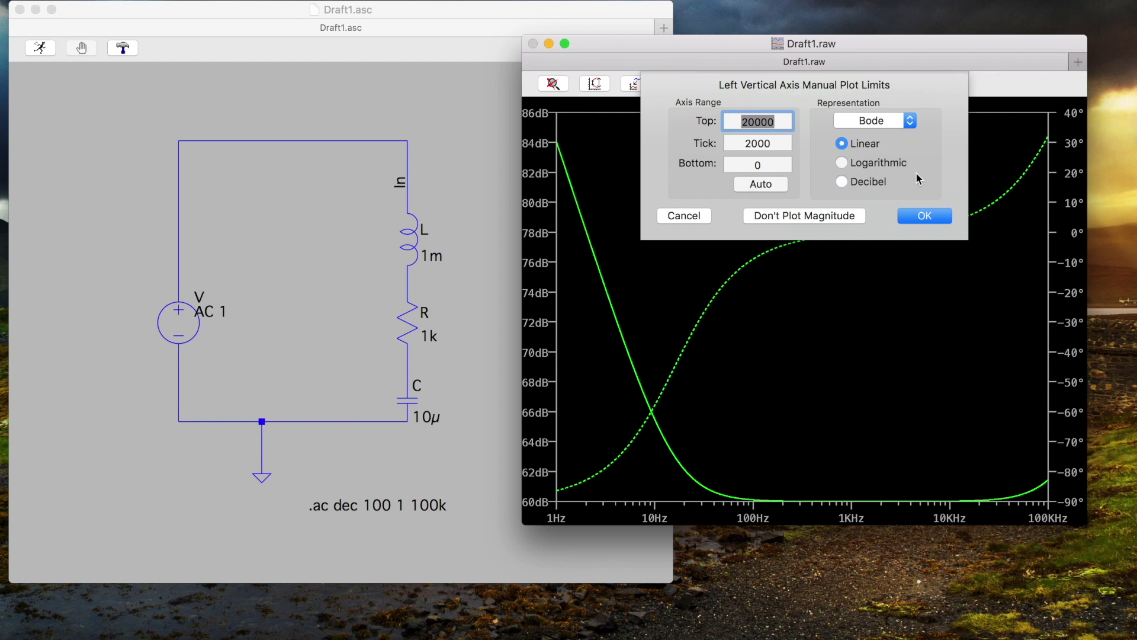
left_click(919, 217)
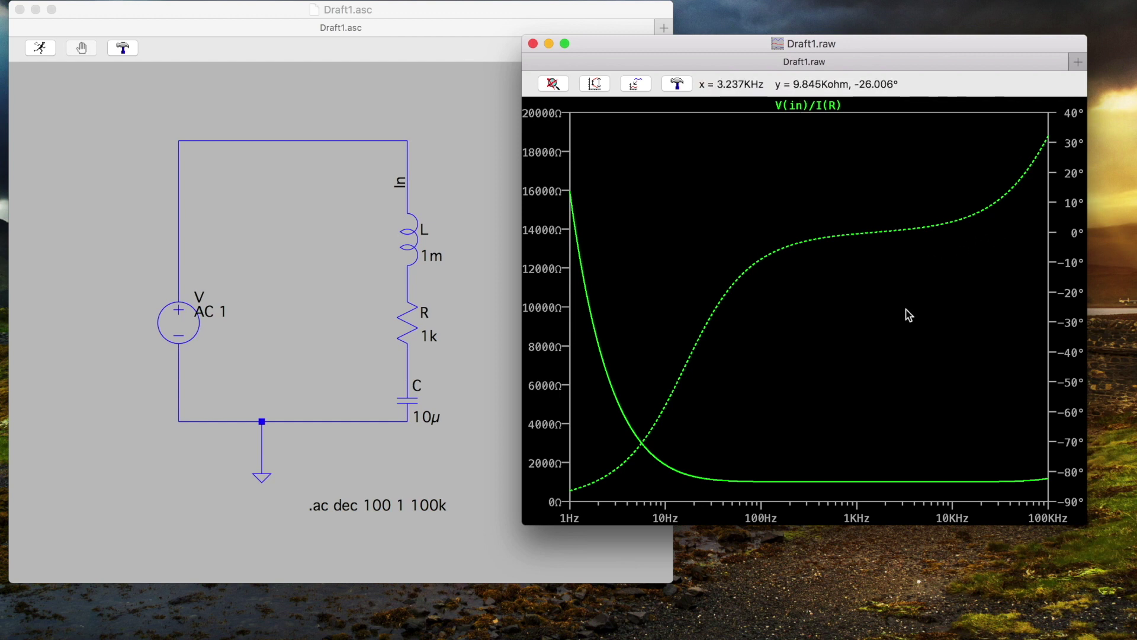
- Attach a cursor to the V(in)/I(R) trace, place it at about 11 Hz and make it follow the phase curve
right_click(747, 152)
mouse_move(862, 187)
left_click(780, 170)
left_click(796, 101)
left_click_drag(812, 160, 670, 194)
left_click(469, 215)
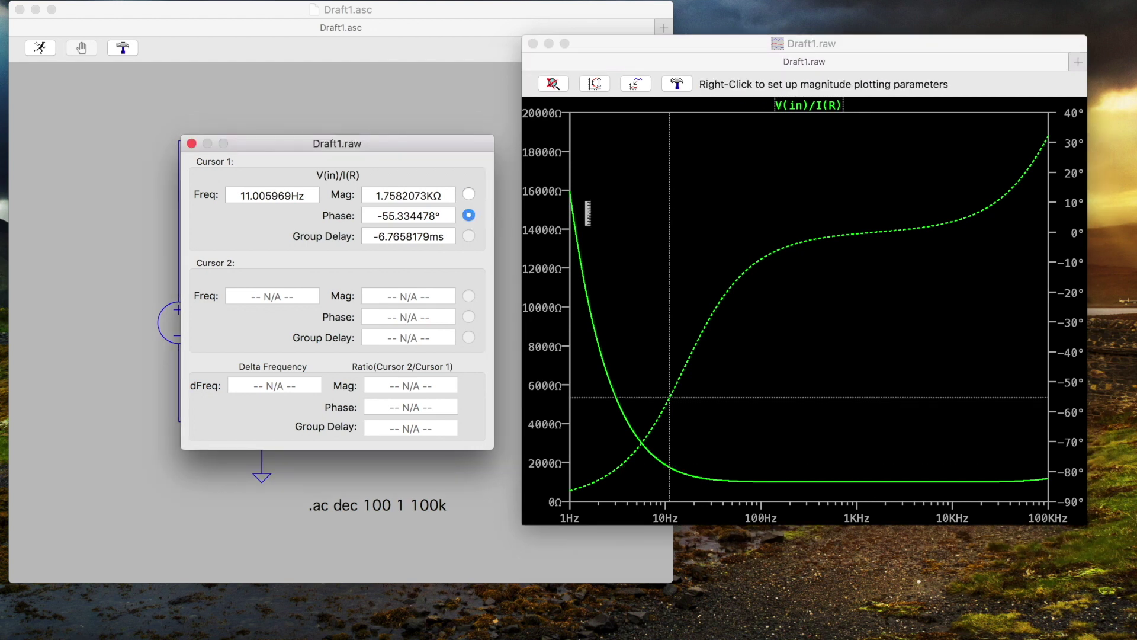
- Read the impedance with the cursor at about 9.9 Hz, 41.3 kHz and 7.2 Hz, and close the plot window
left_click(670, 197)
mouse_move(670, 197)
left_mouse_down()
mouse_move(619, 241)
mouse_move(691, 194)
mouse_move(650, 220)
mouse_move(665, 211)
left_mouse_up()
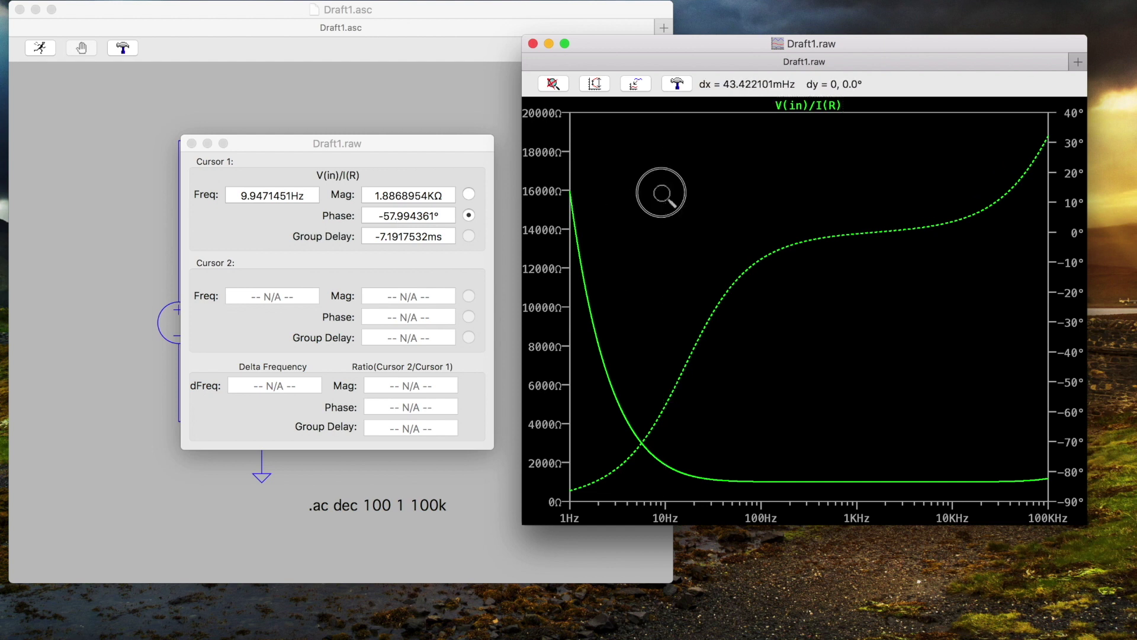
mouse_move(664, 192)
left_mouse_down()
mouse_move(761, 139)
mouse_move(886, 120)
mouse_move(863, 121)
mouse_move(866, 153)
mouse_move(1012, 120)
left_mouse_up()
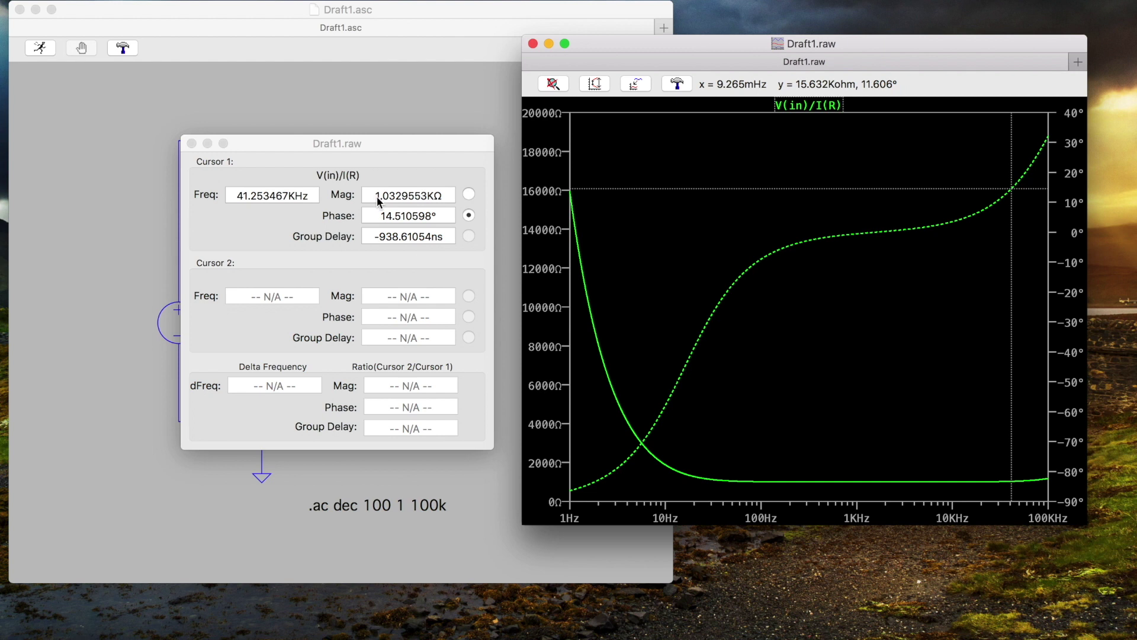
left_click_drag(1017, 133, 652, 318)
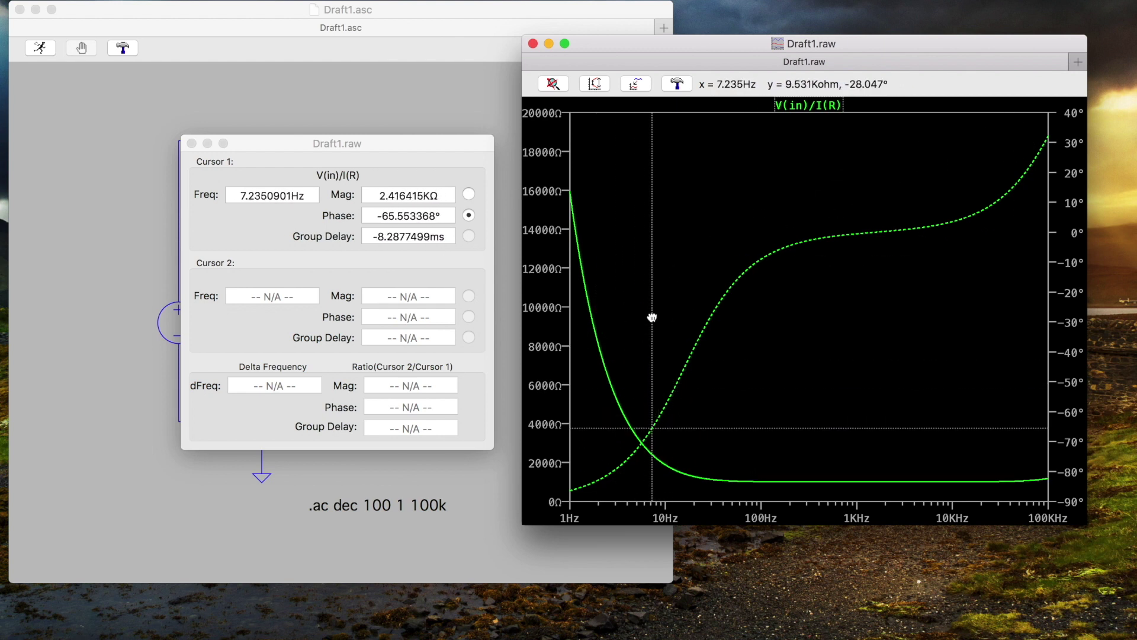
left_click(533, 44)
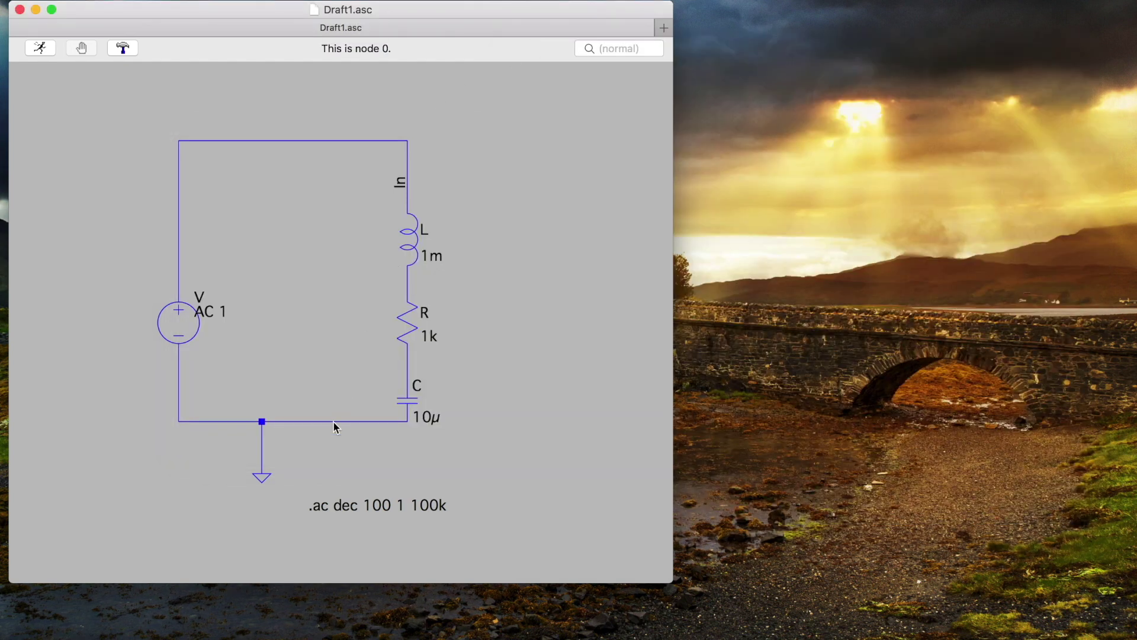
- Set voltage source V to a SINE function with 1 V amplitude and 10 Hz frequency, and clear its AC amplitude
right_click(213, 338)
left_click(340, 117)
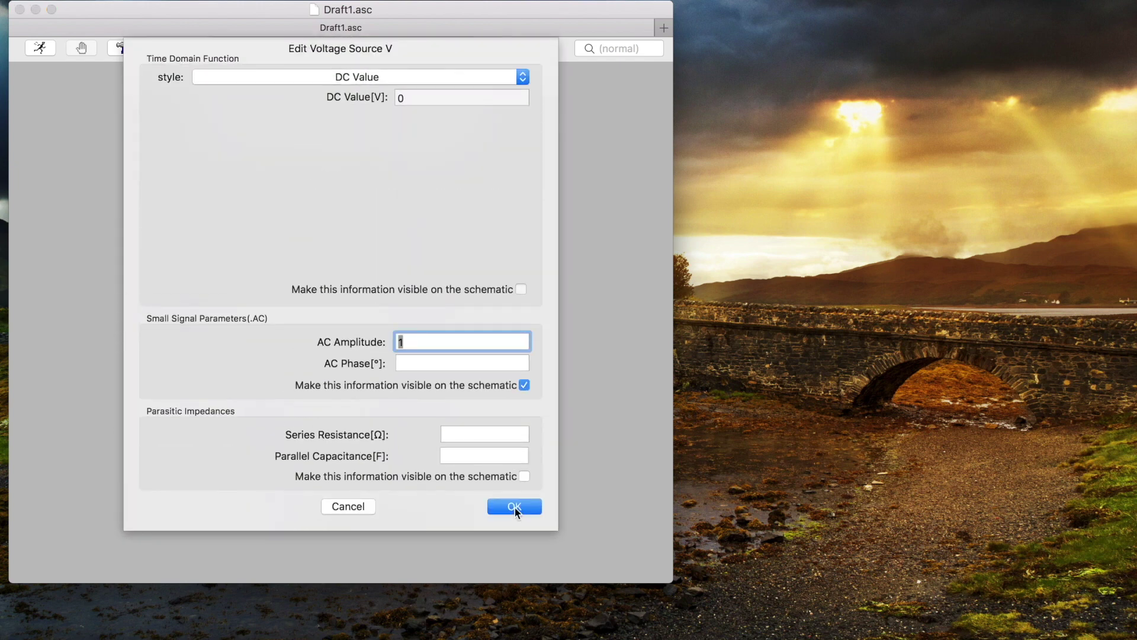
left_click(364, 79)
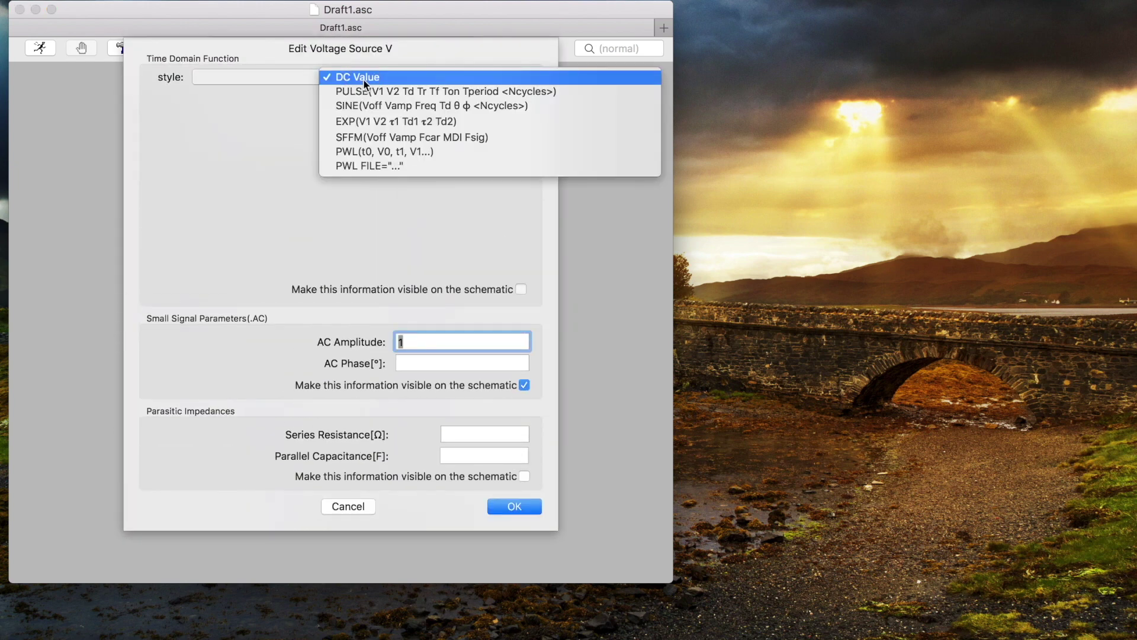
left_click(374, 108)
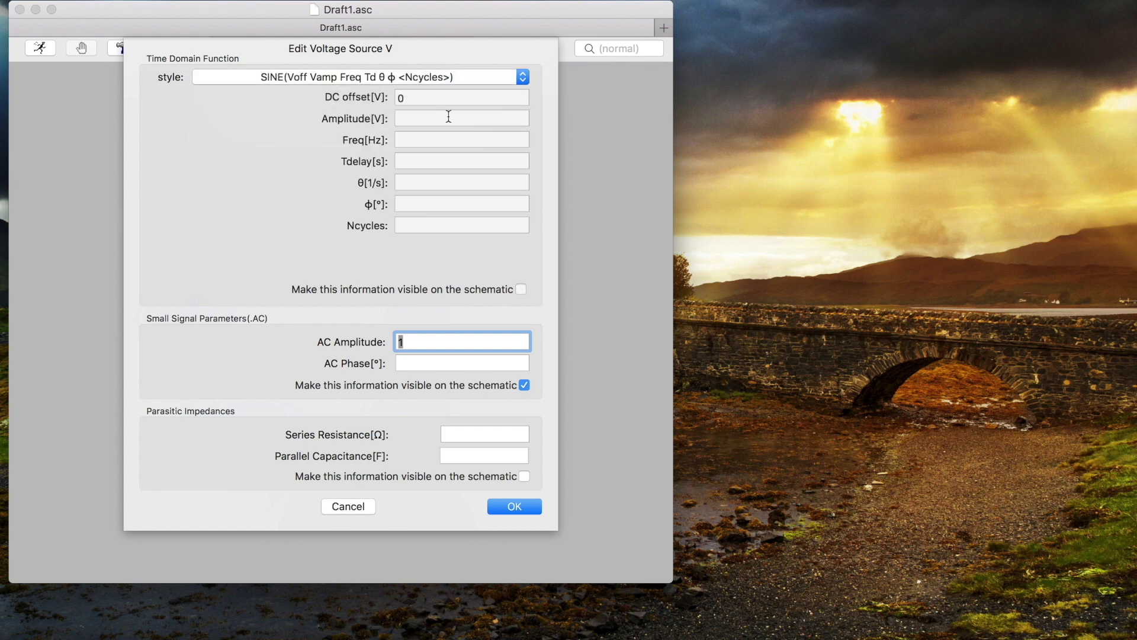
left_click(406, 119)
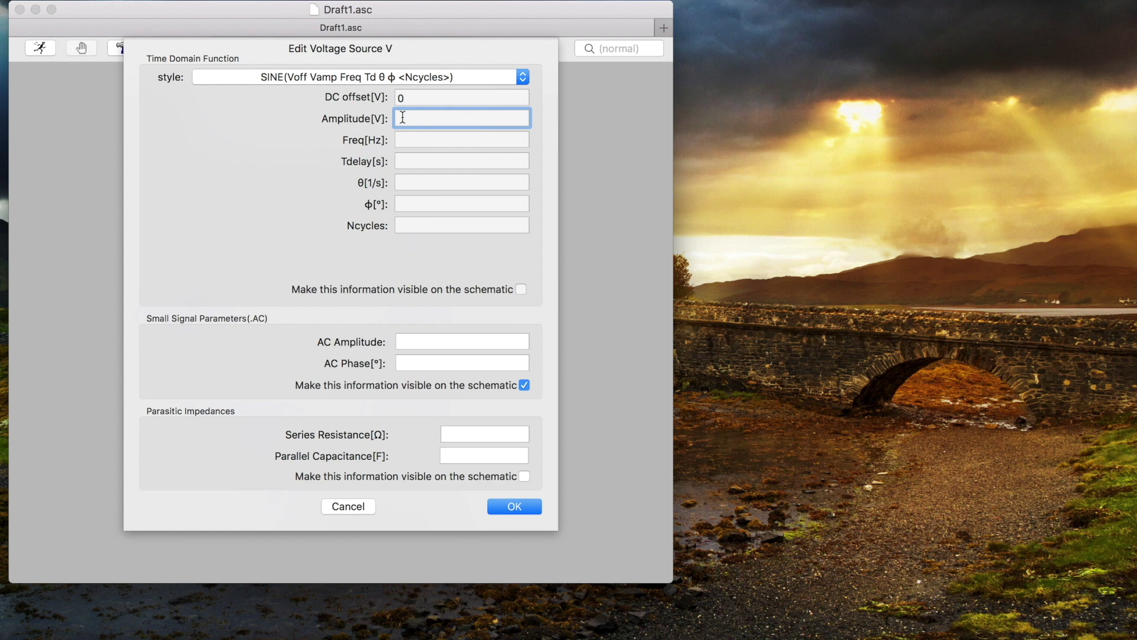
left_click(434, 138)
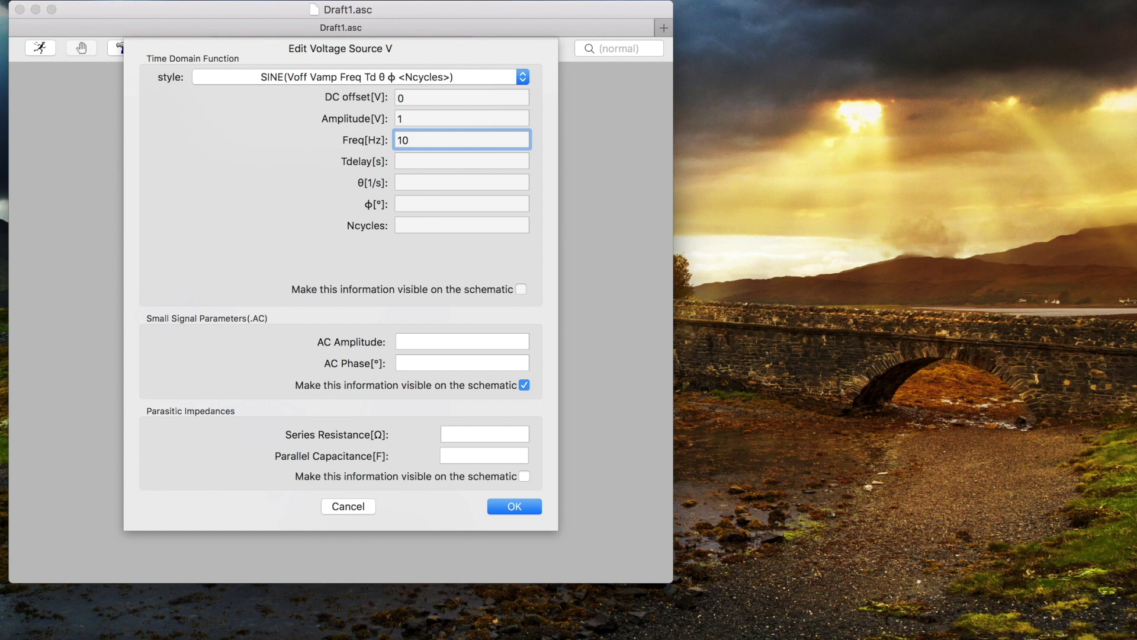
key("Return")
key("Return")
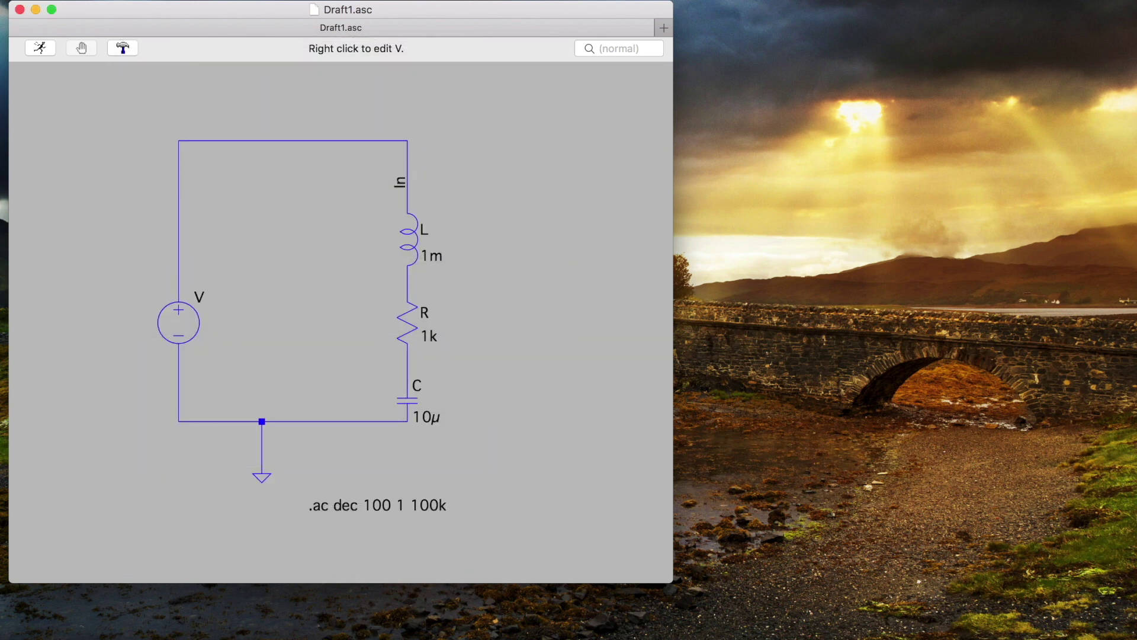
- Replace the .ac directive on the schematic with a transient analysis using a stop time of 0.5 (.tran 0.5)
right_click(377, 505)
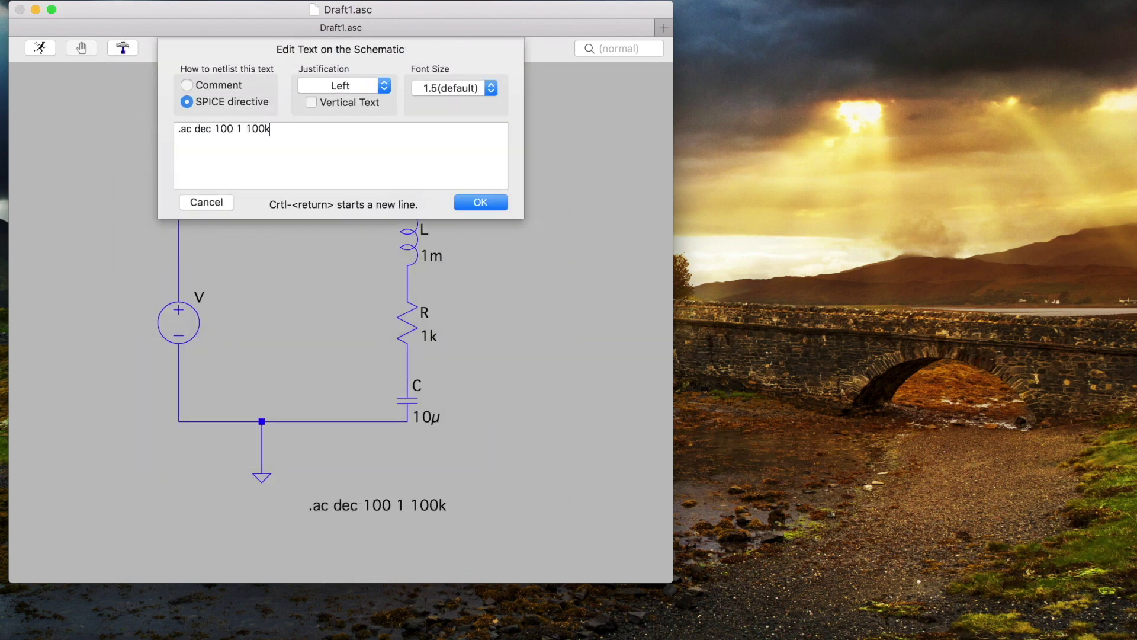
key("super+a")
key("BackSpace")
right_click(183, 128)
mouse_move(260, 181)
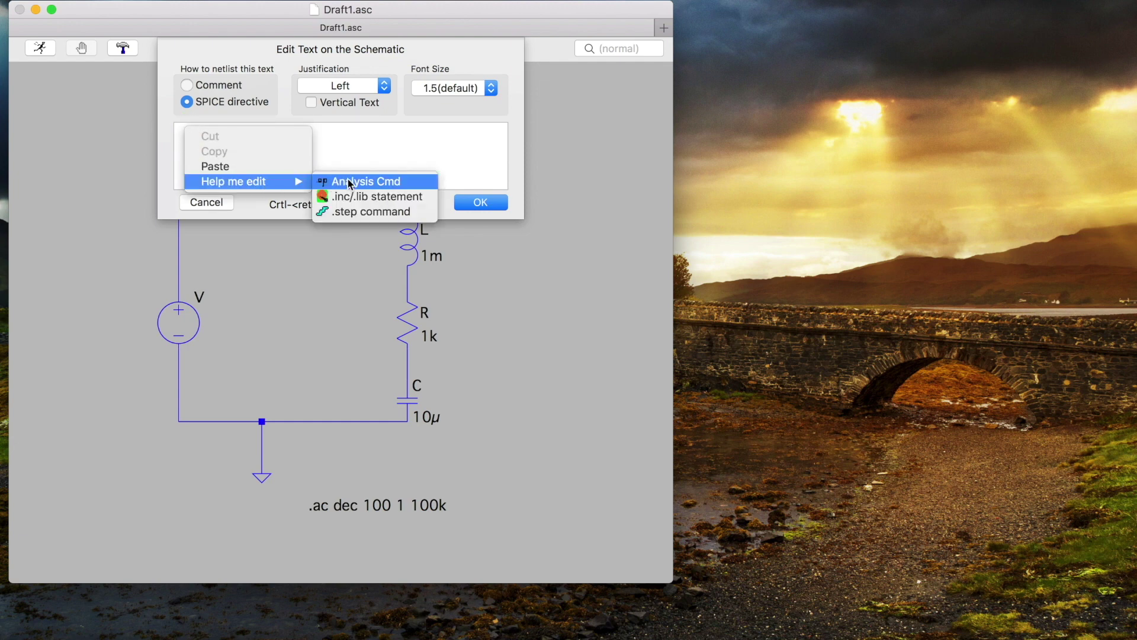
left_click(352, 182)
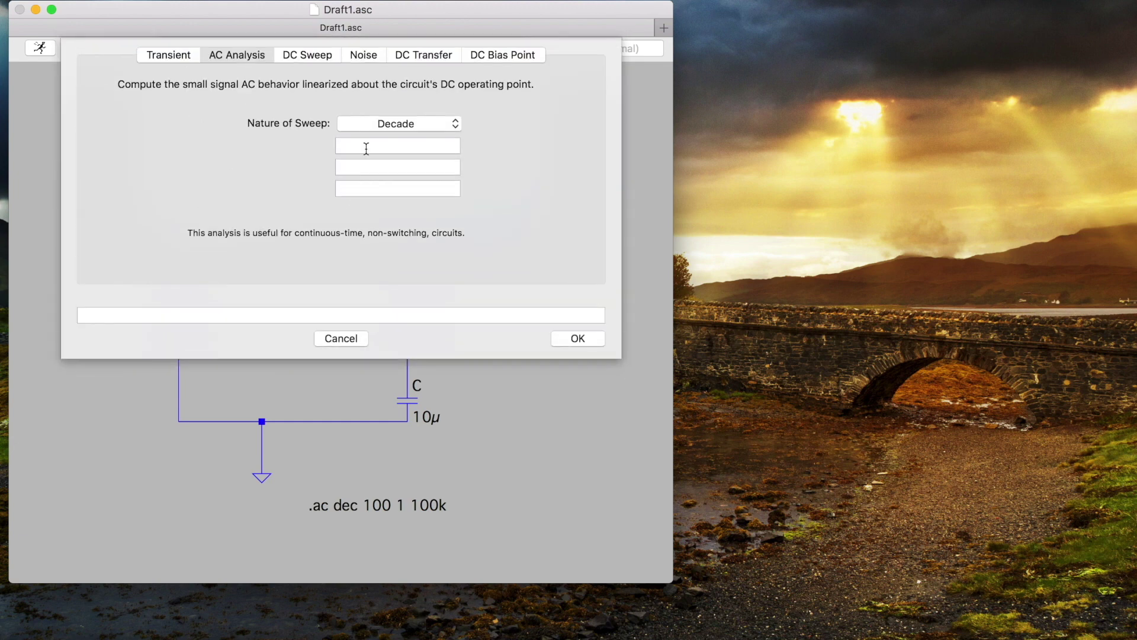
left_click(177, 57)
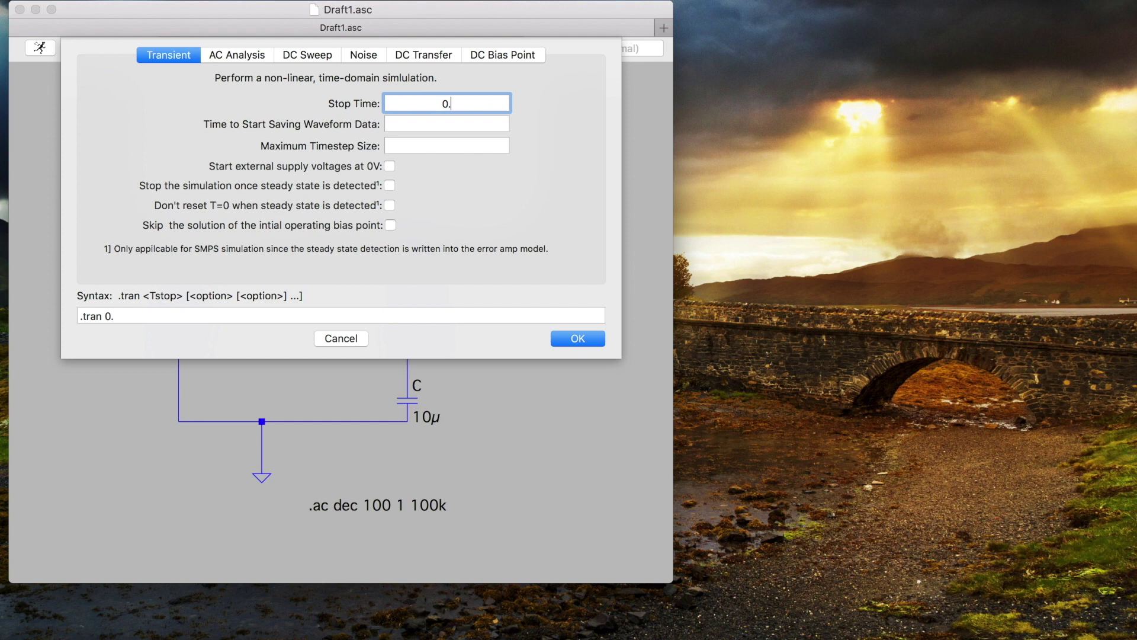
type("s")
key("BackSpace")
left_click(577, 338)
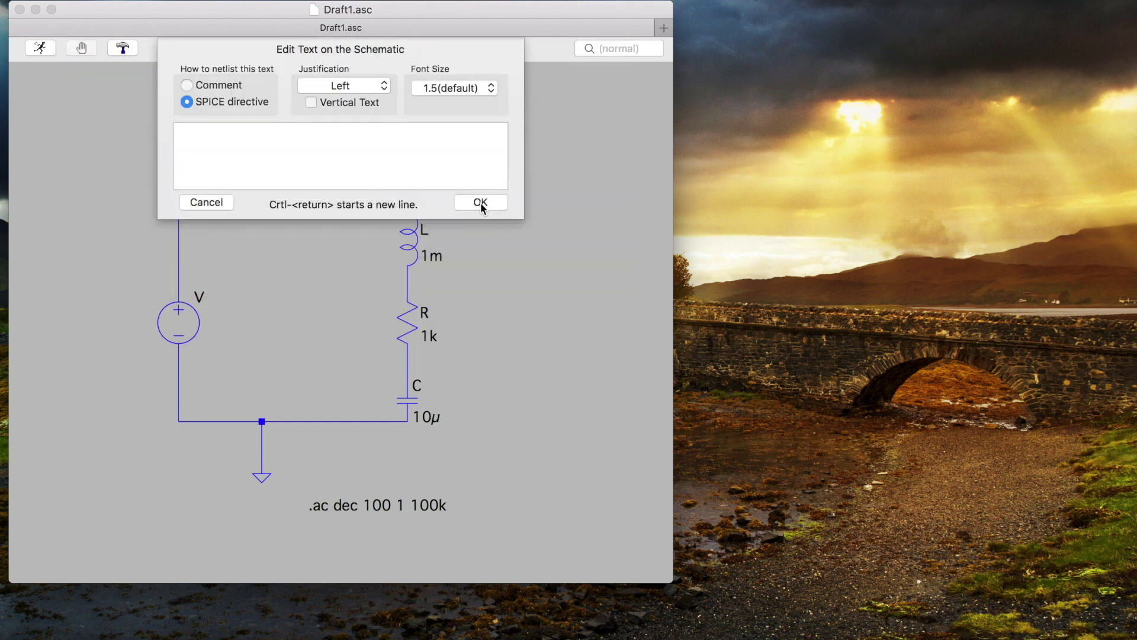
key("Return")
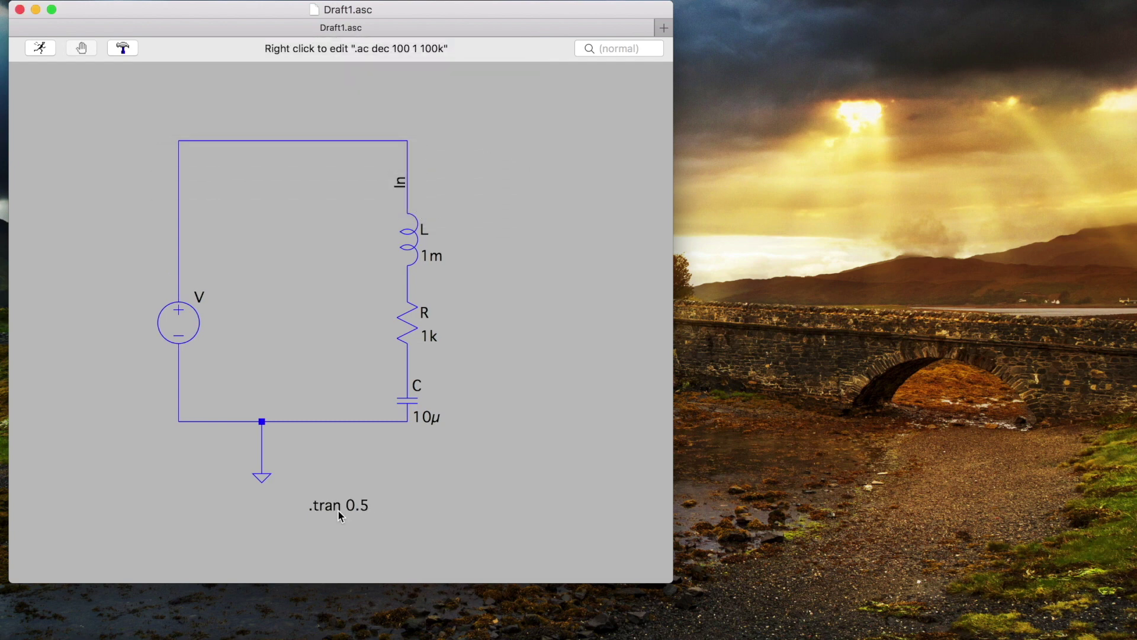
- Run the transient simulation and arrange the empty plot window so the schematic's circuit stays visible beside it
left_click(39, 47)
left_click_drag(178, 323, 673, 22)
left_click_drag(1018, 295, 1103, 459)
left_click_drag(587, 465, 488, 518)
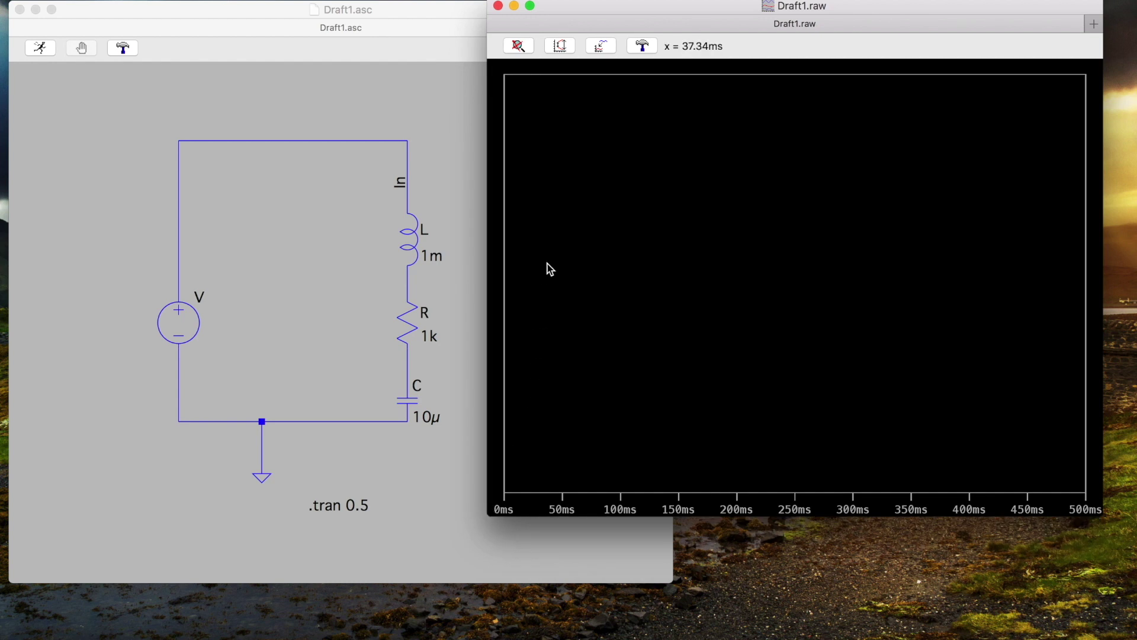
- Plot the voltage V(in) and the inductor current I(L), and widen the plot window
left_click(454, 194)
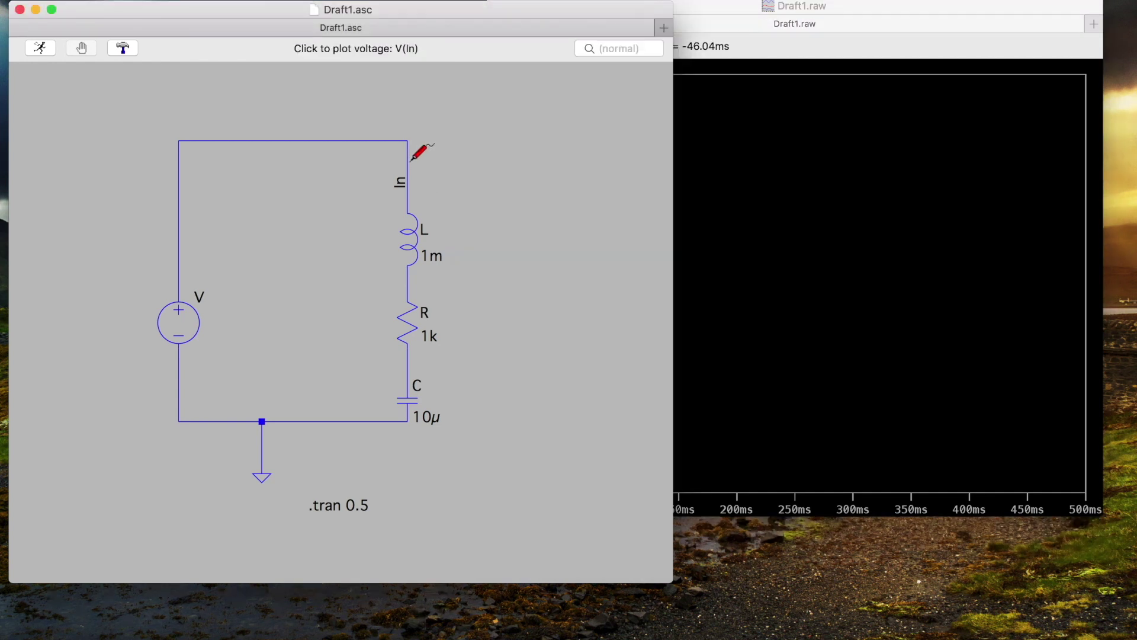
left_click(410, 158)
left_click(773, 178)
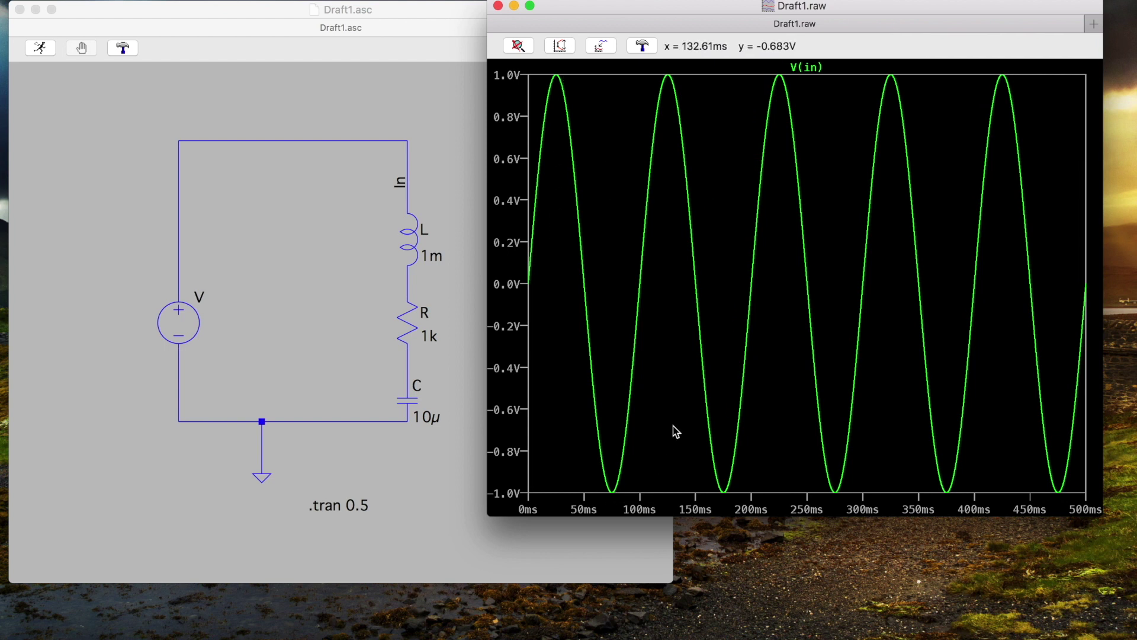
left_click(408, 195)
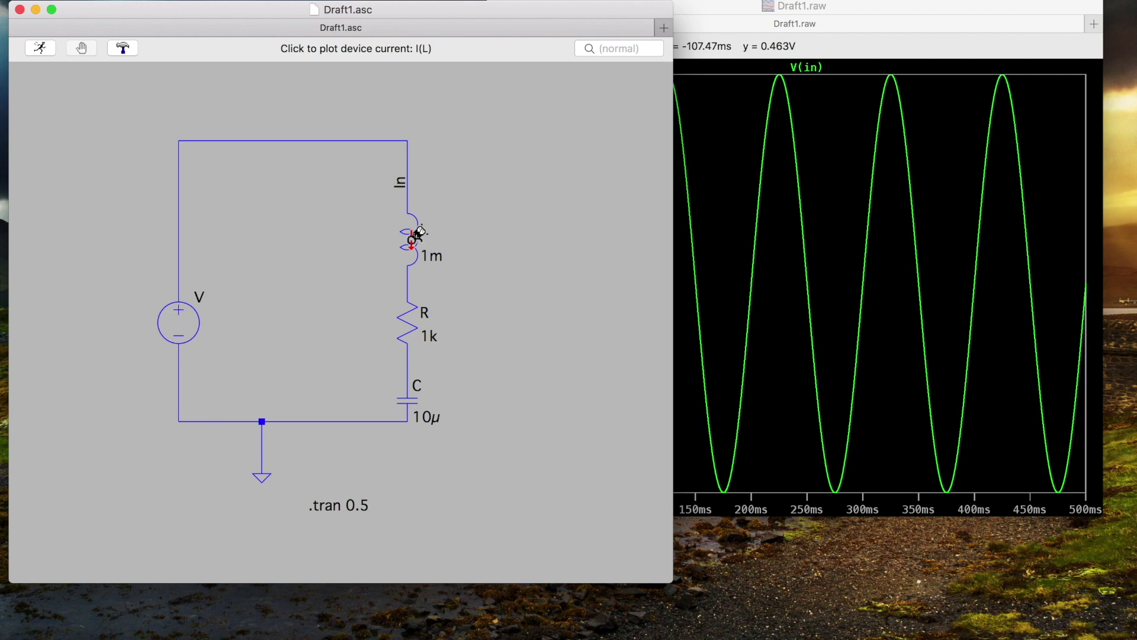
left_click(418, 233)
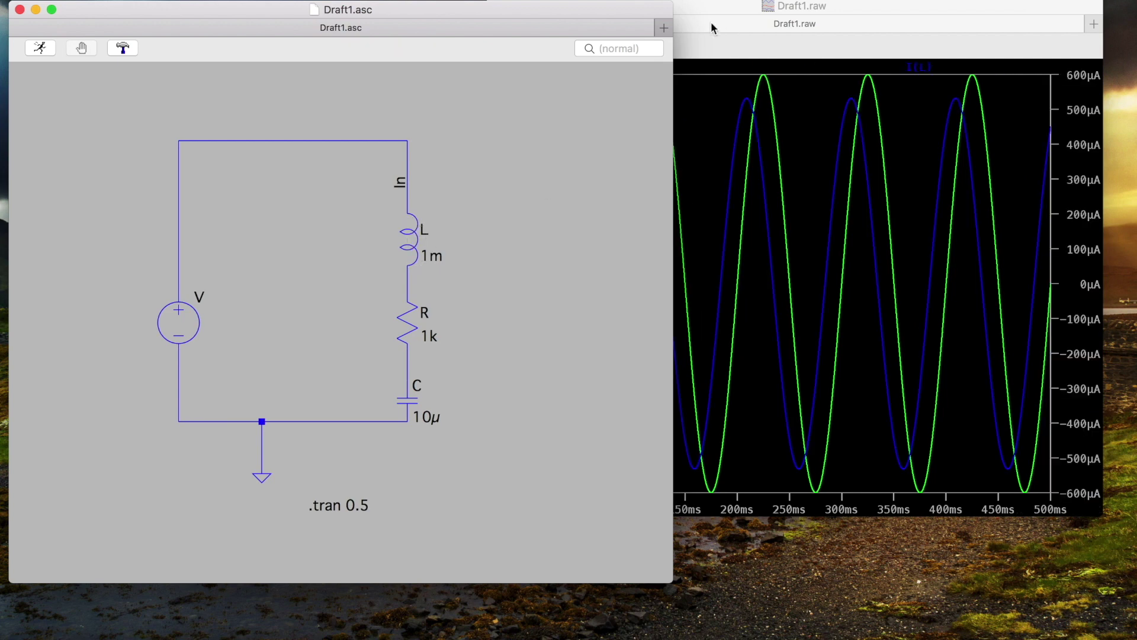
left_click(714, 19)
left_click_drag(487, 228, 312, 228)
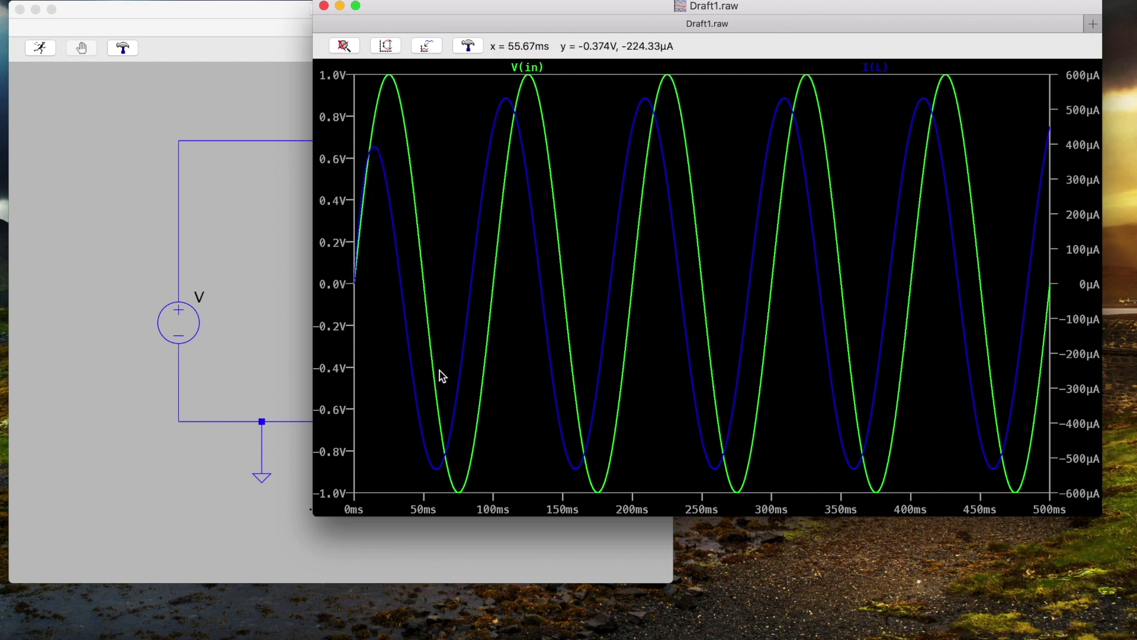
- Set the left limit of the plot's time axis to 100 ms
right_click(468, 508)
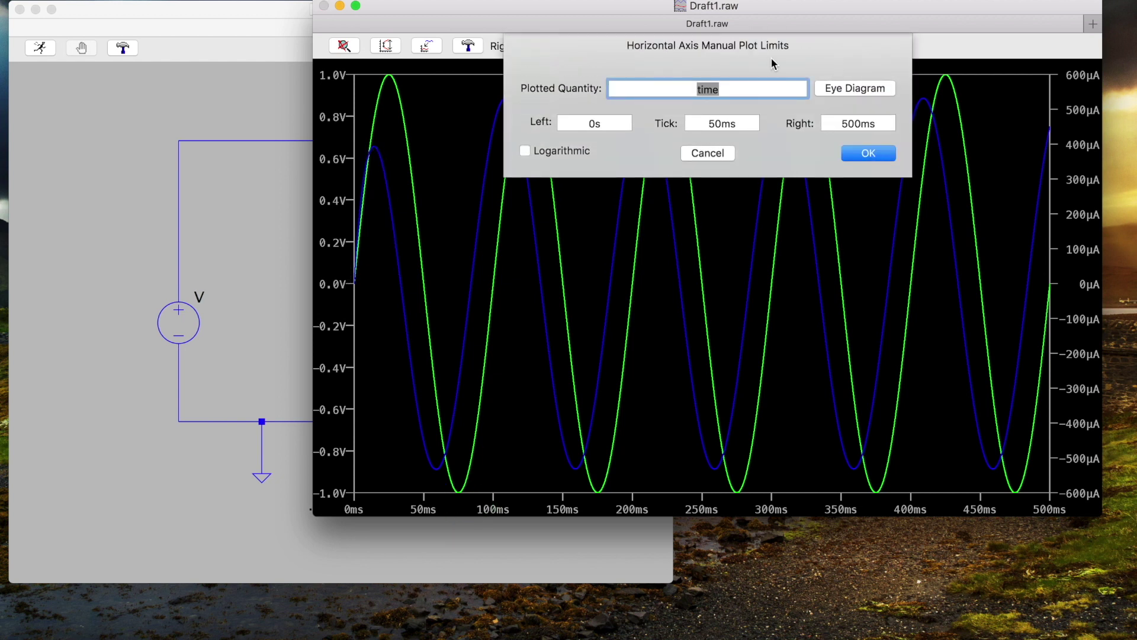
left_click(589, 123)
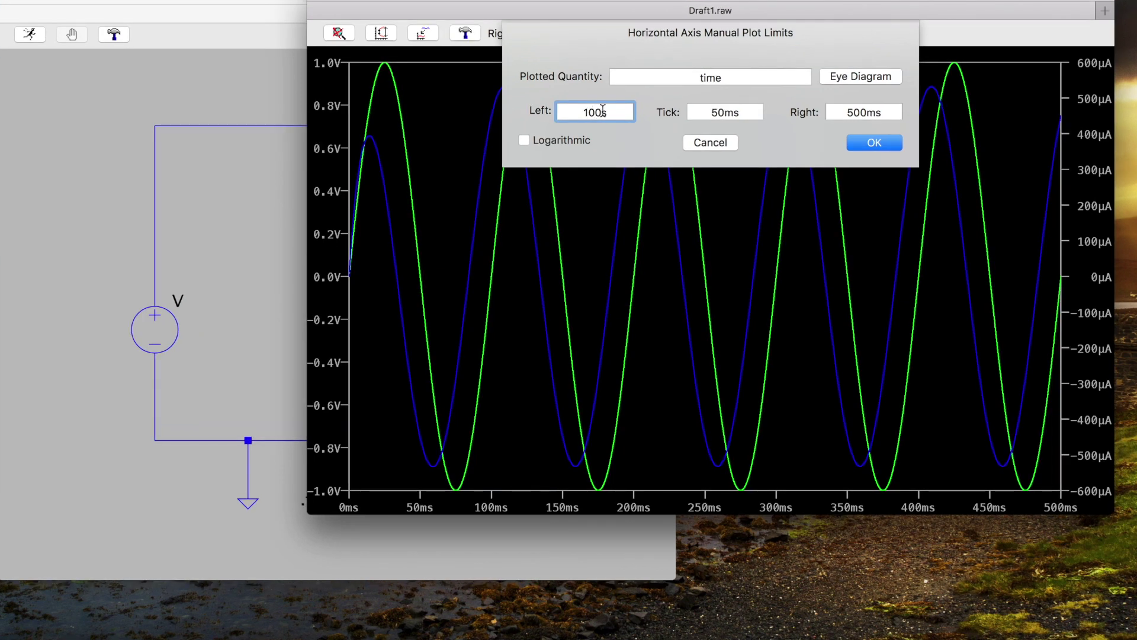
type("m")
key("Return")
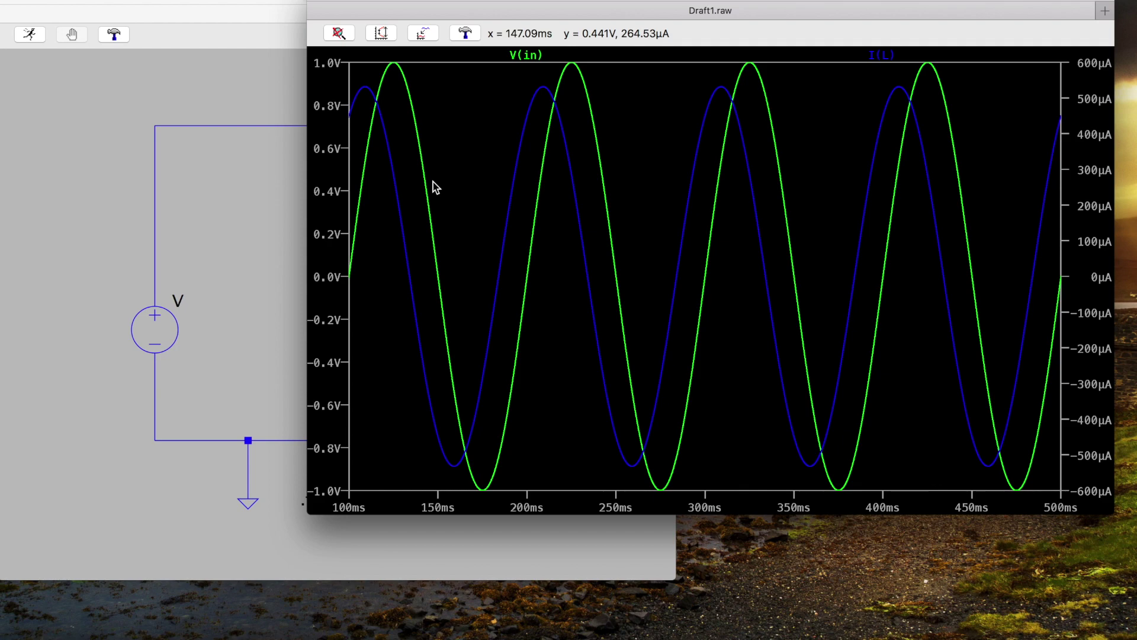
- Switch to the cos graph window and compare the curves y=cos(x) and y=cos(x+π/4)
key("ctrl+Right")
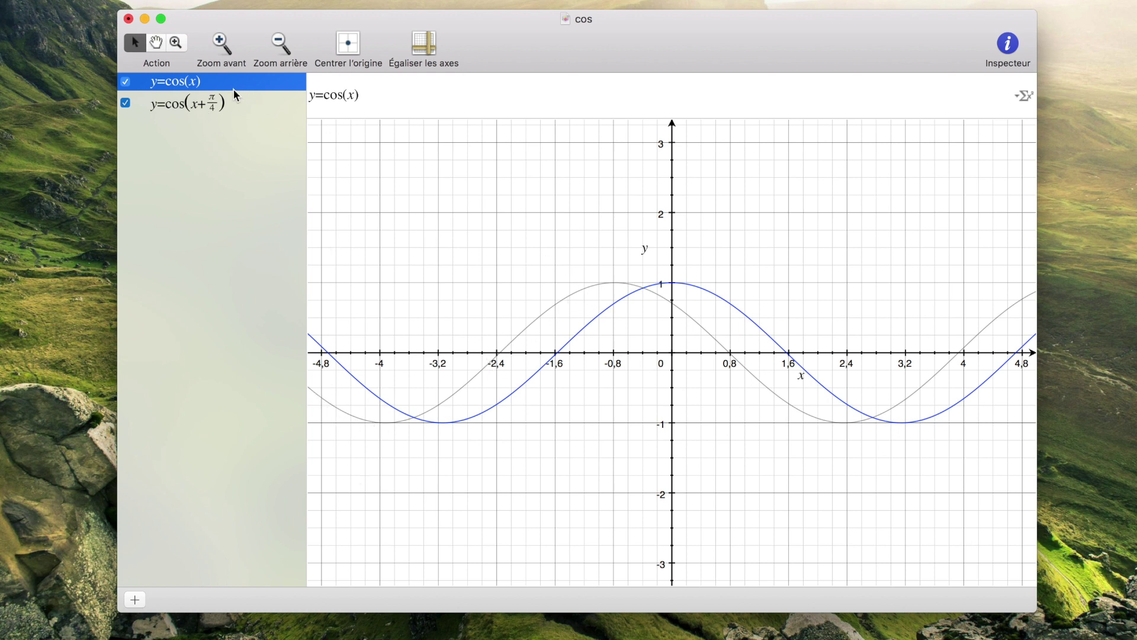
left_click(243, 105)
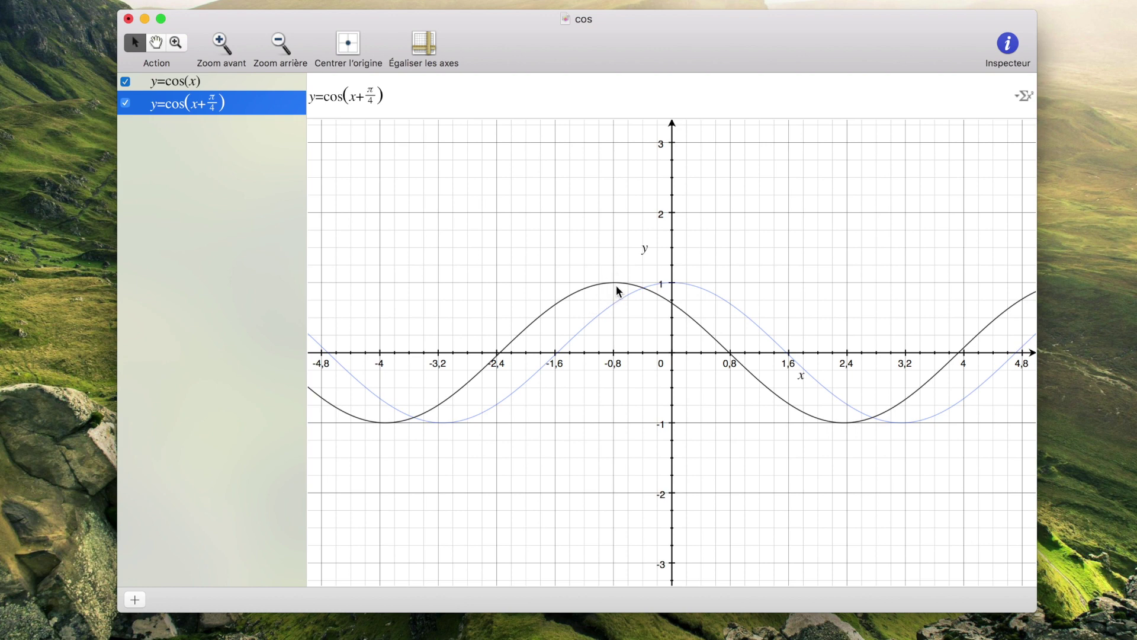
left_click(232, 81)
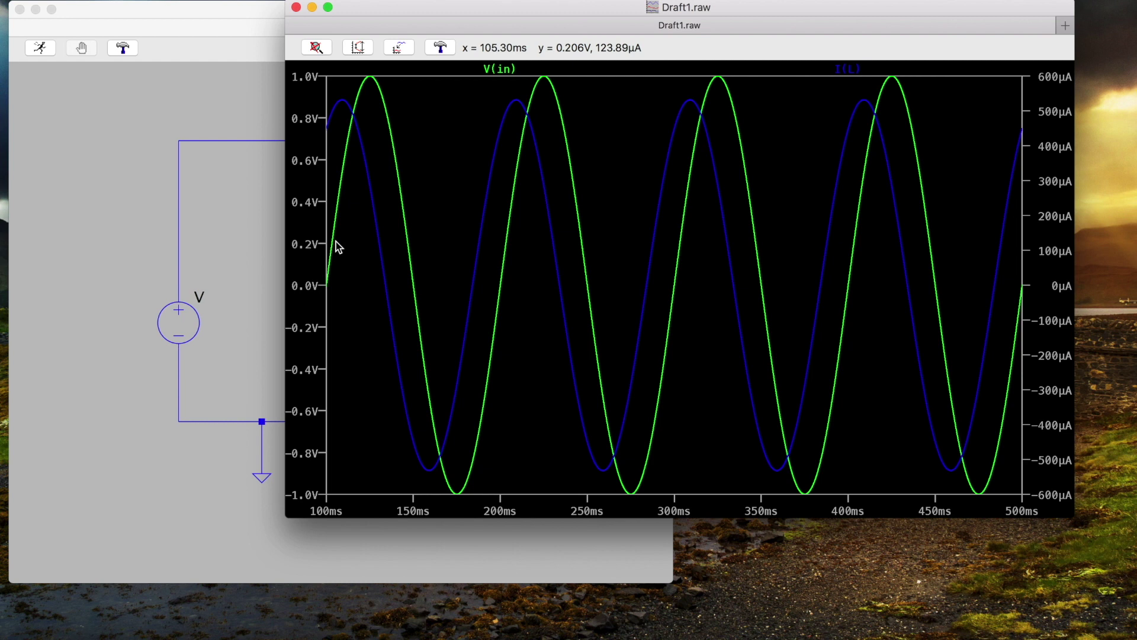
left_click(247, 251)
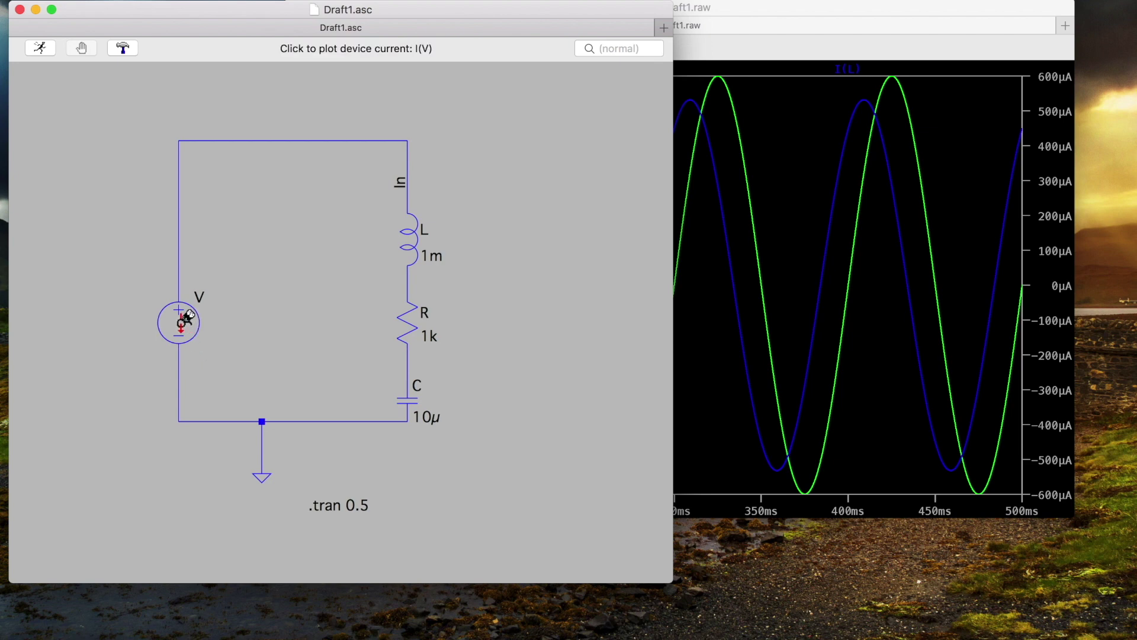
left_click(699, 309)
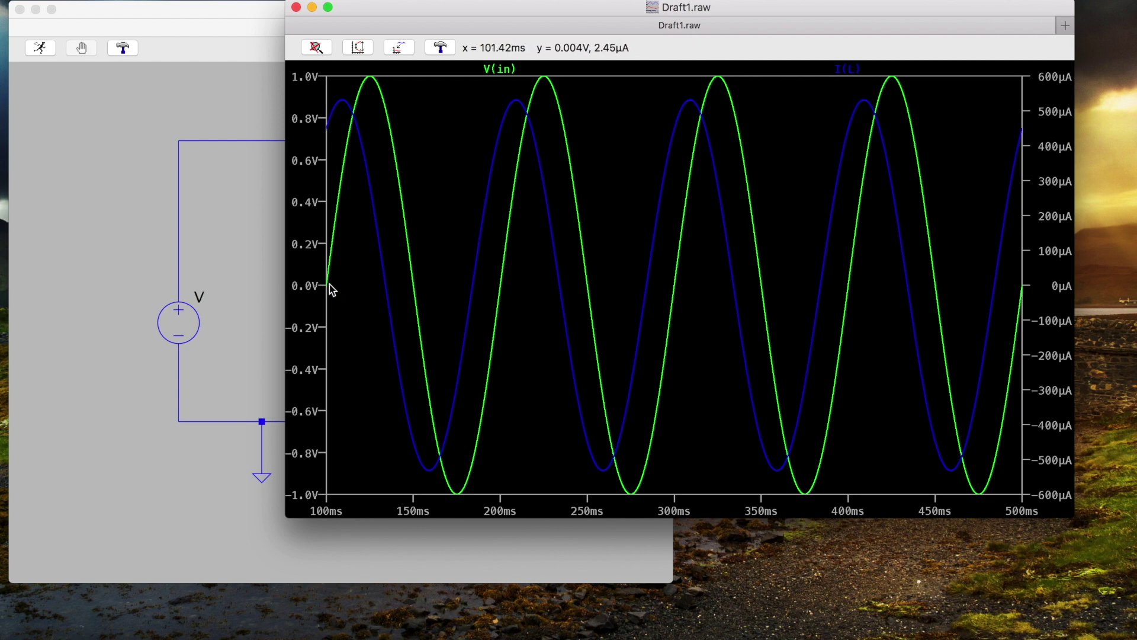
- Set the sine phase φ of voltage source V to 45°
left_click(254, 295)
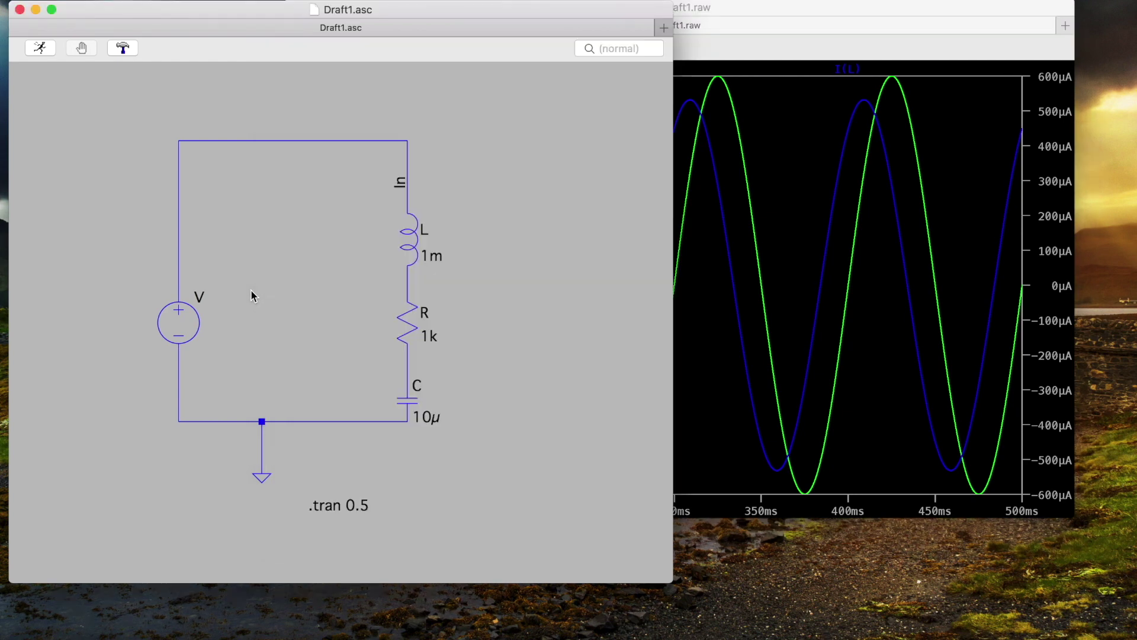
right_click(186, 309)
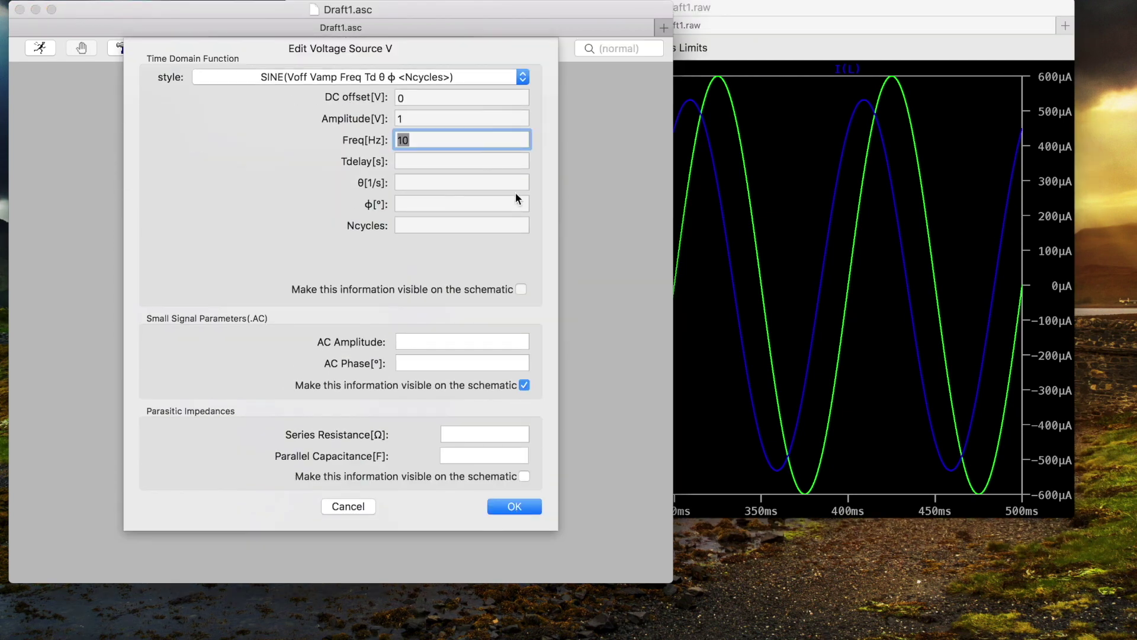
left_click(426, 203)
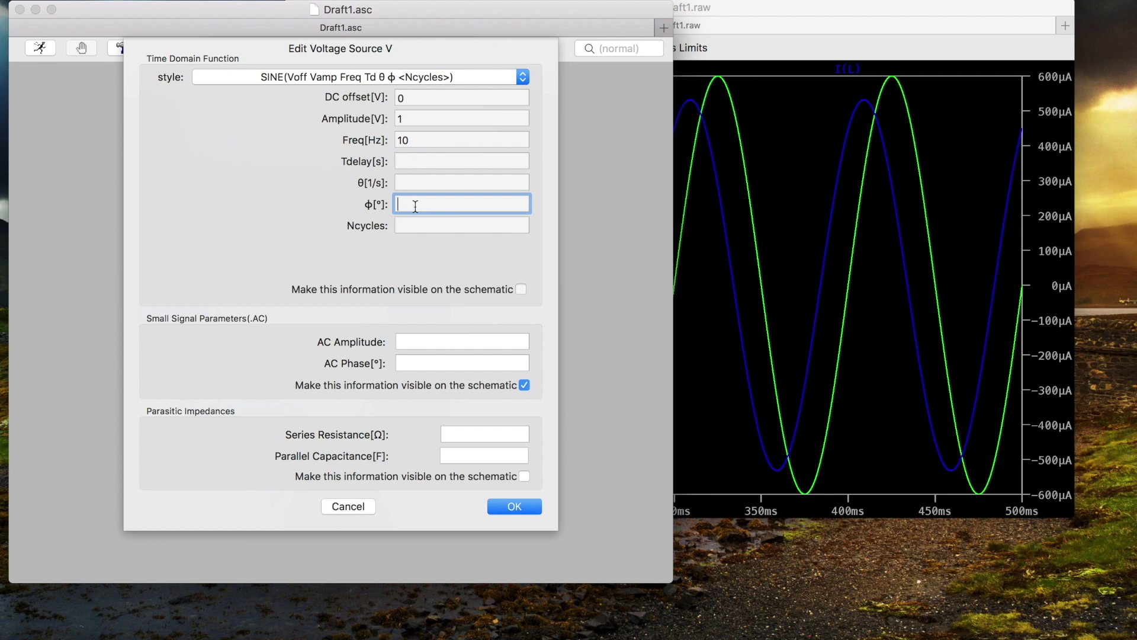
type("45")
key("Return")
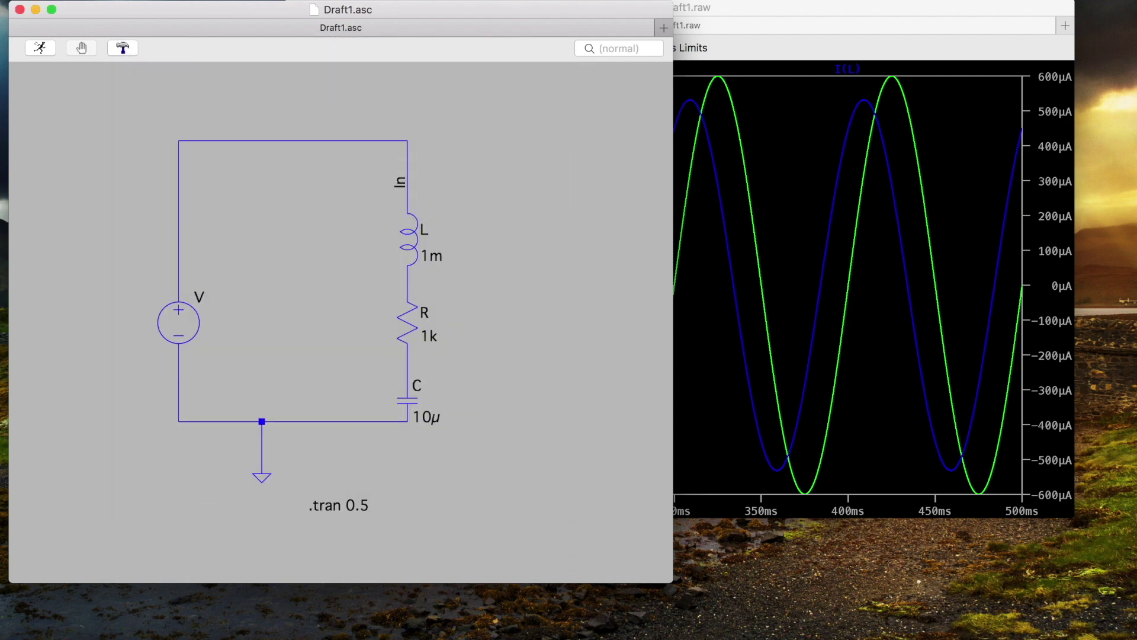
- Rerun the transient simulation, start the plot's time axis at 100 ms, and return to the schematic
left_click(40, 47)
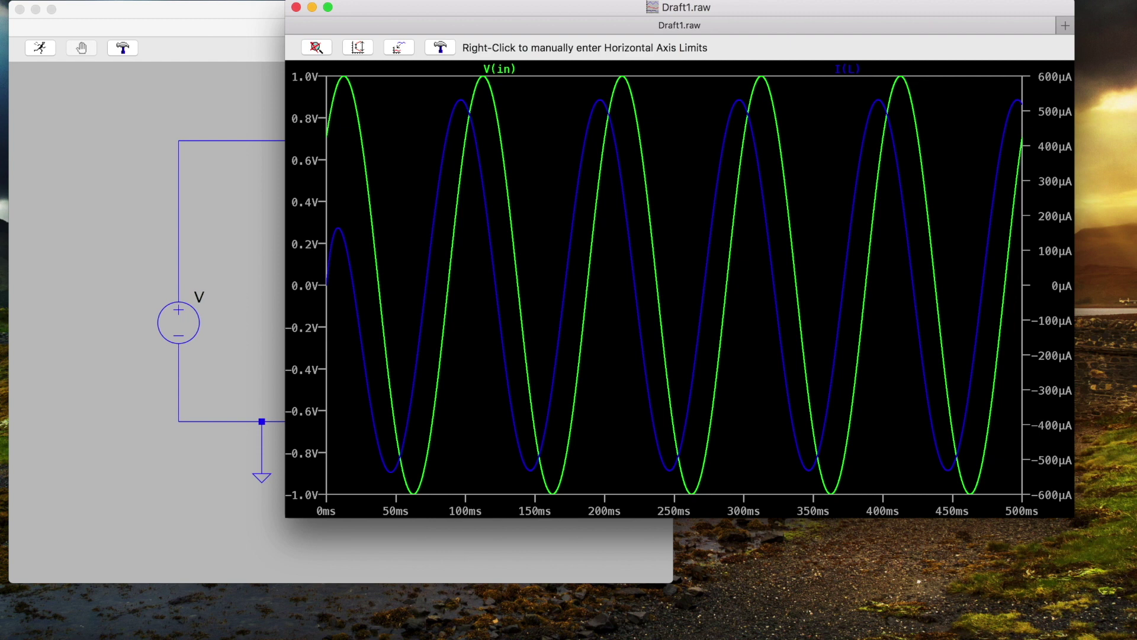
right_click(674, 511)
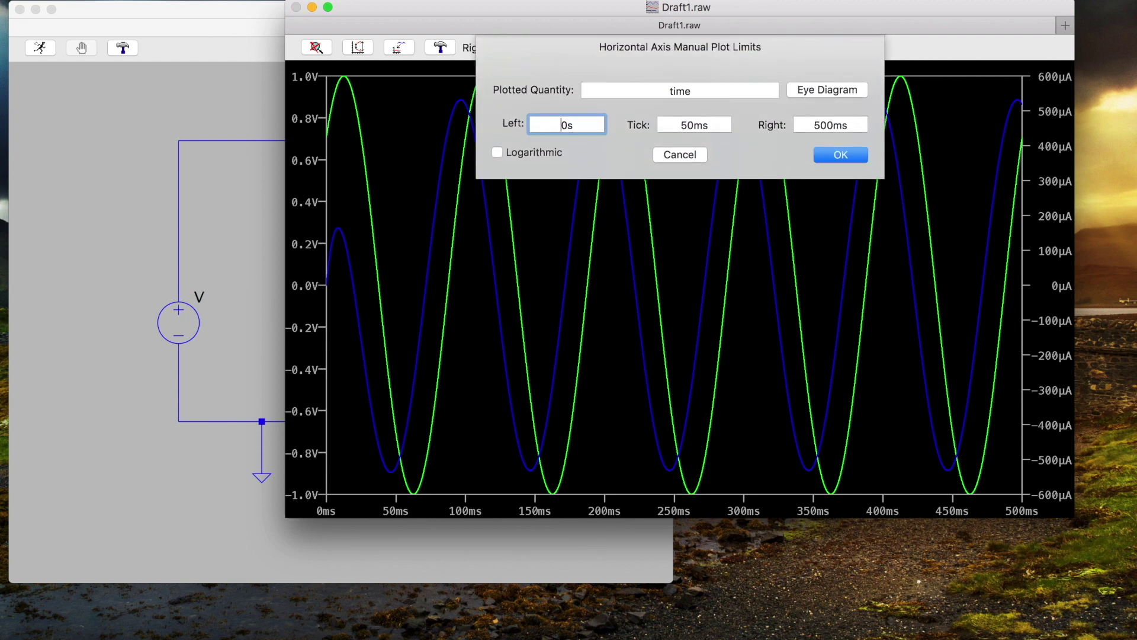
type("10")
key("Right")
type("m")
key("Return")
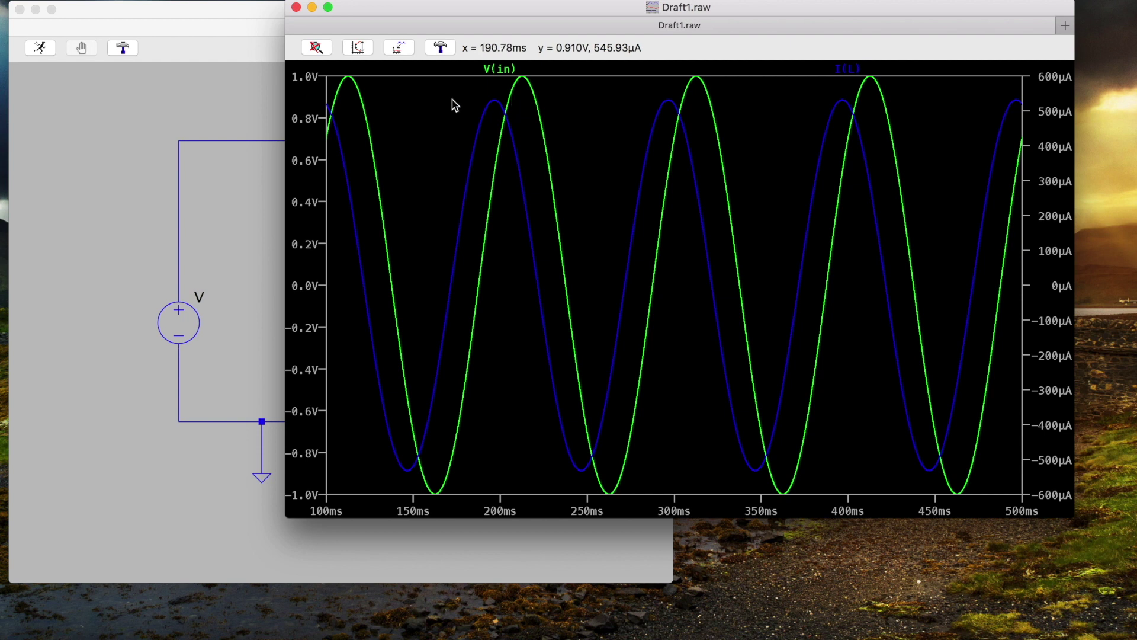
left_click(202, 131)
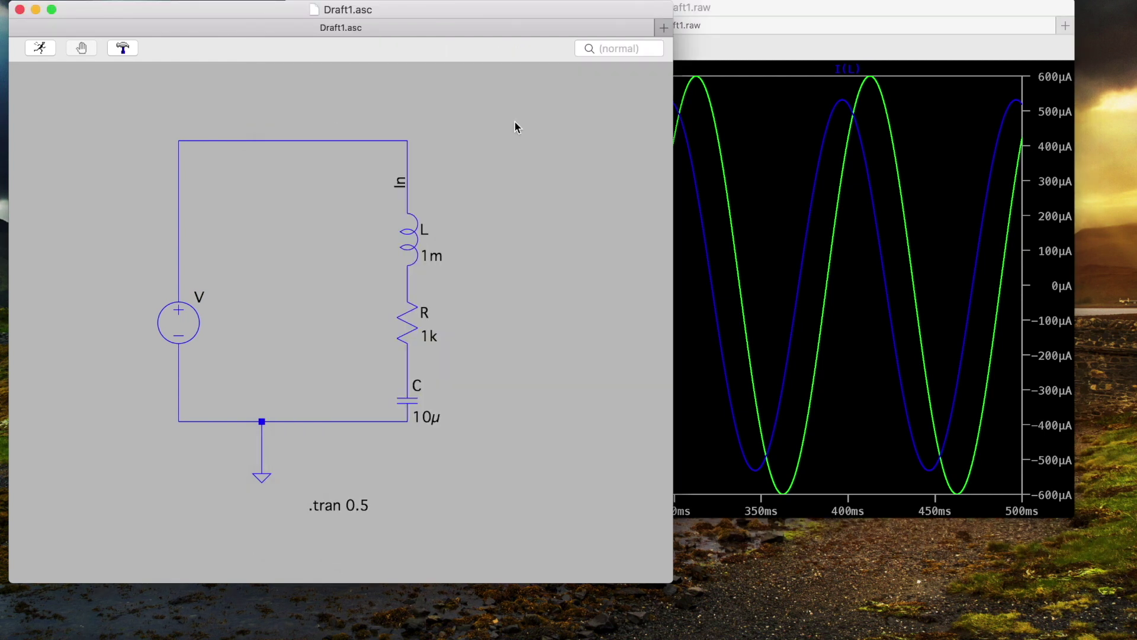